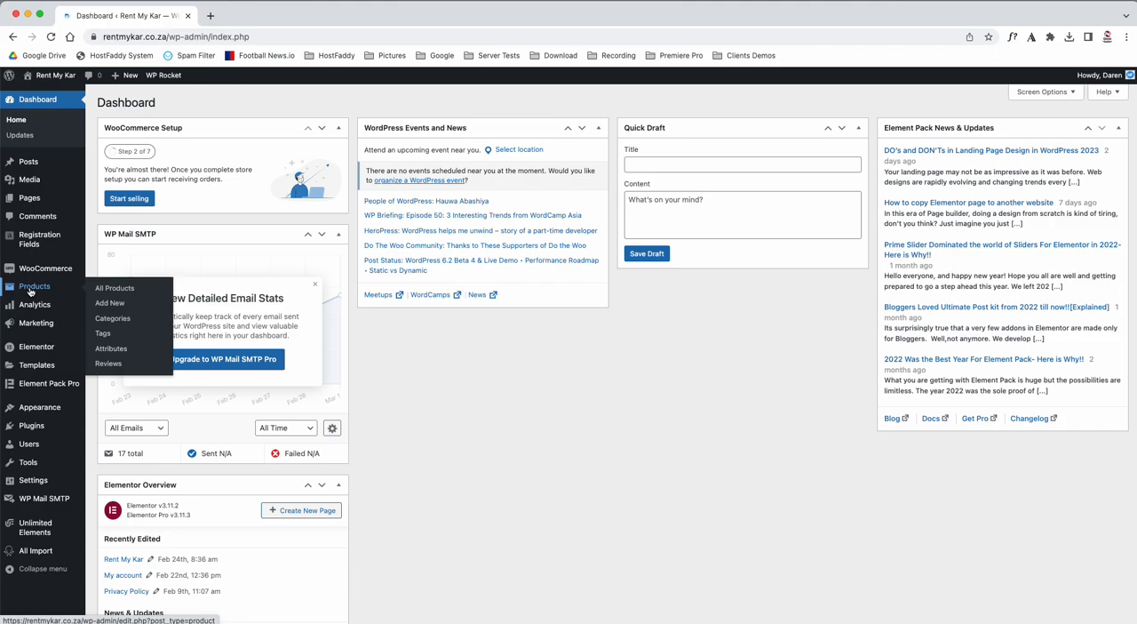
Start a new store product and name it "blue Toyota Hilux 4x4".
{"action": "left_click", "coordinate": [113, 288]}
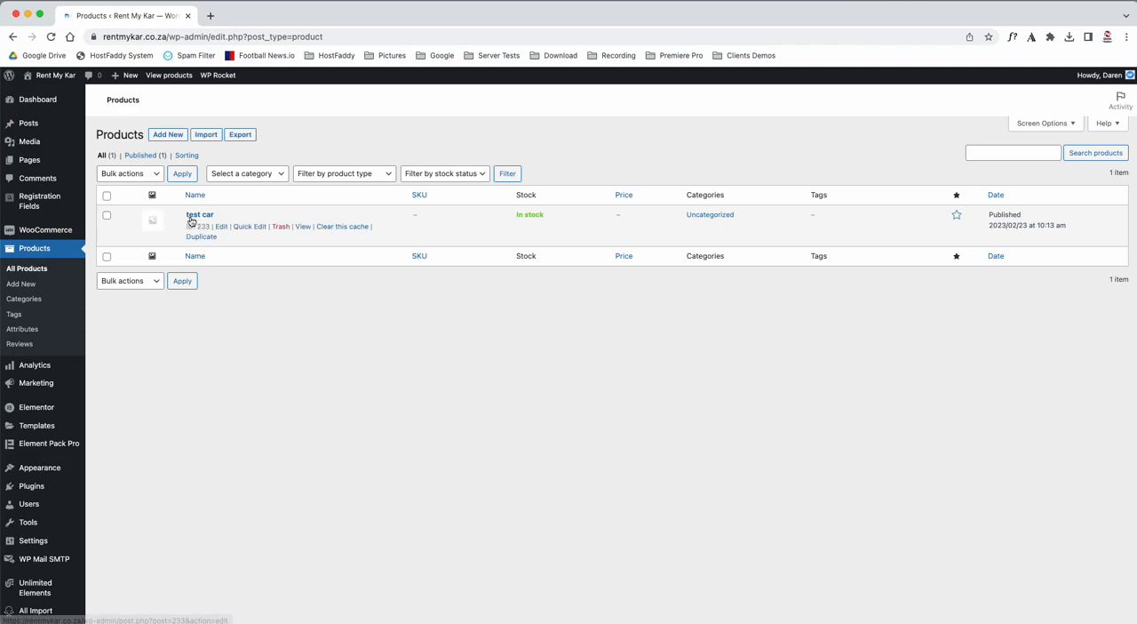
{"action": "left_click", "coordinate": [176, 136]}
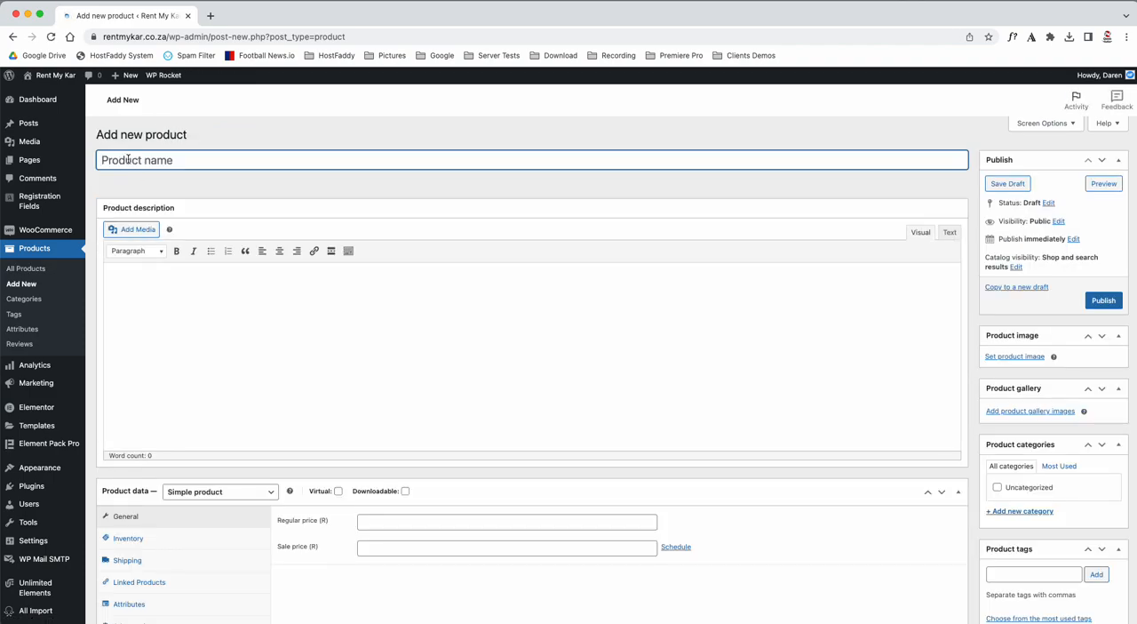
{"action": "type", "text": "blue "}
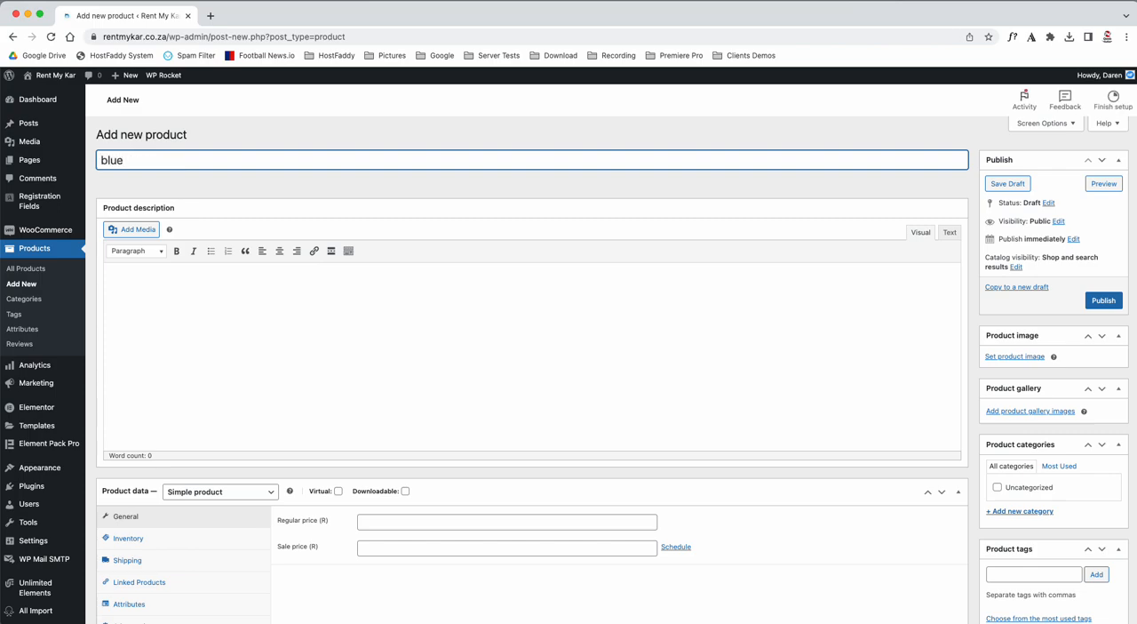
{"action": "type", "text": "Toyot"}
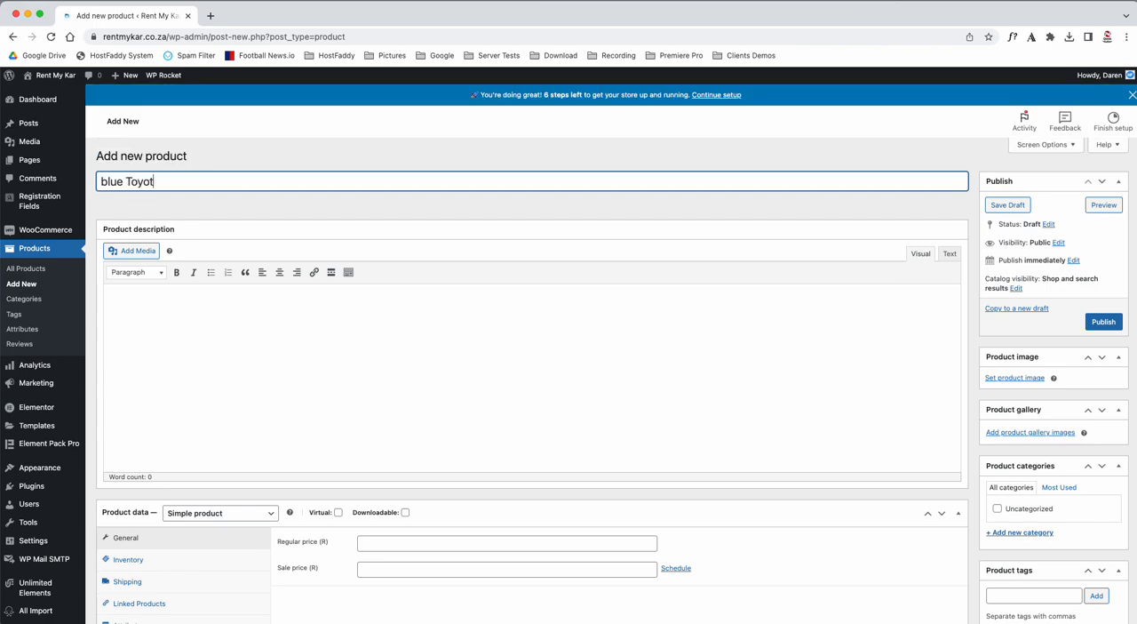
{"action": "type", "text": "a Ho"}
{"action": "key", "text": "BackSpace"}
{"action": "type", "text": "iLux 4x4"}
{"action": "left_click", "coordinate": [178, 182]}
{"action": "key", "text": "BackSpace"}
{"action": "type", "text": "l"}
{"action": "left_click_drag", "start_coordinate": [216, 182], "coordinate": [74, 182]}
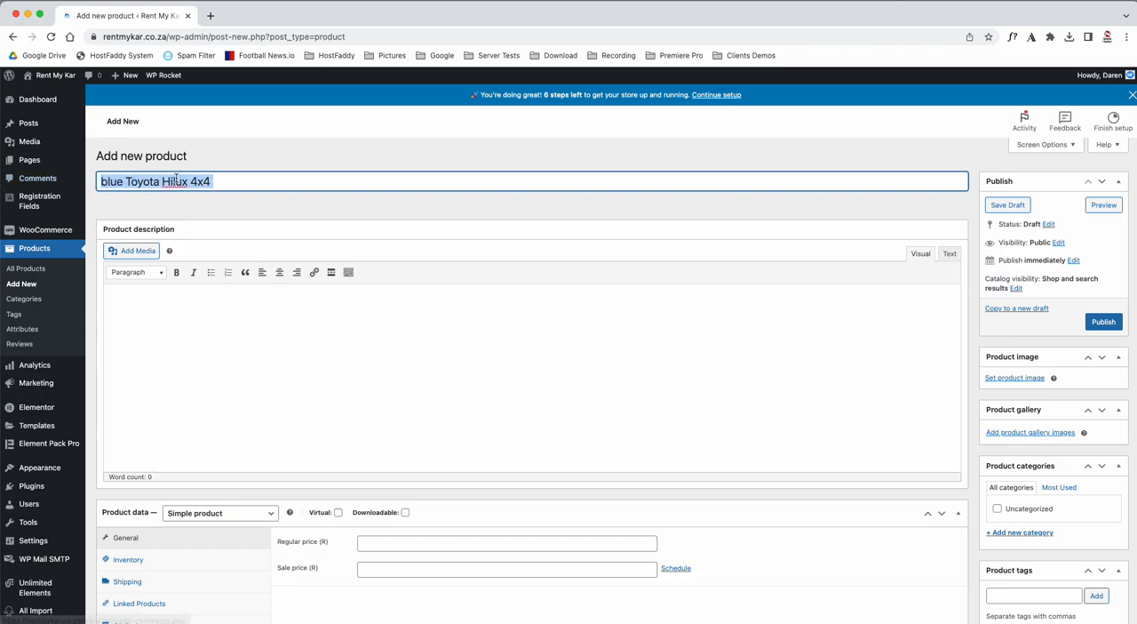
Set the product's regular price to R850 and publish the product.
{"action": "scroll", "coordinate": [264, 393], "scroll_direction": "down", "scroll_amount": 5}
{"action": "left_click", "coordinate": [388, 375]}
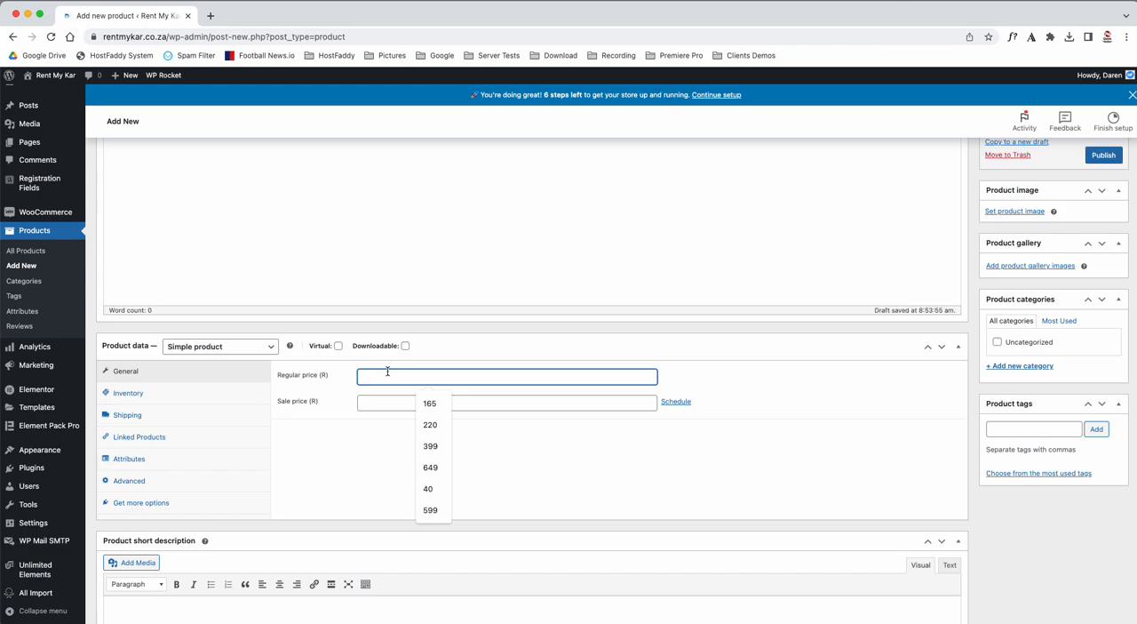
{"action": "type", "text": "8"}
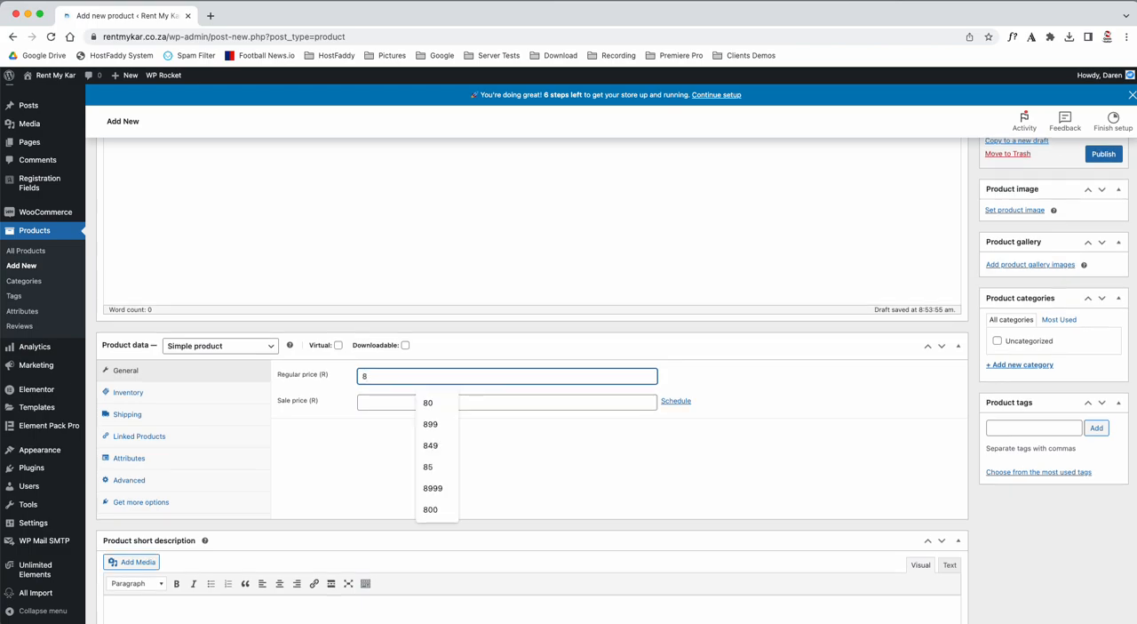
{"action": "type", "text": "50"}
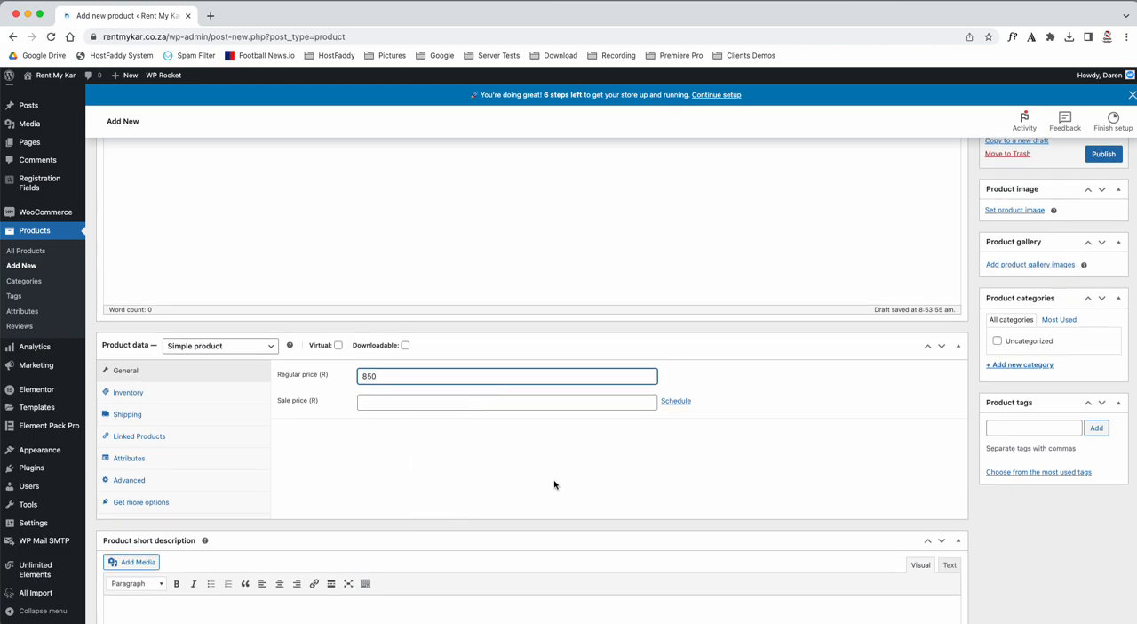
{"action": "scroll", "coordinate": [555, 485], "scroll_direction": "down", "scroll_amount": 3}
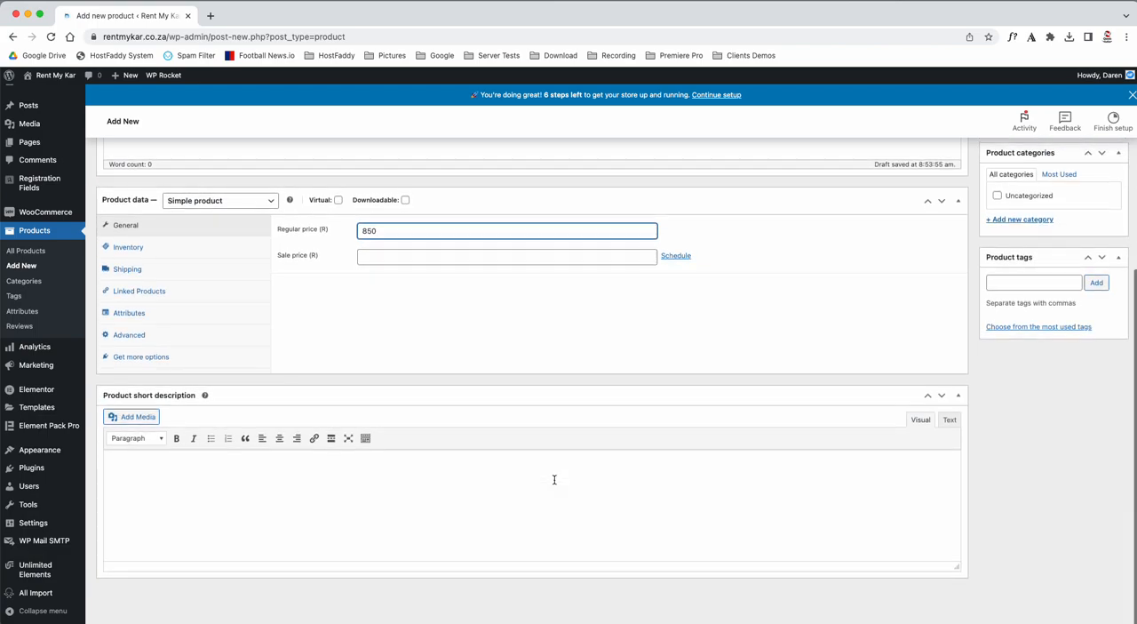
{"action": "scroll", "coordinate": [556, 480], "scroll_direction": "up", "scroll_amount": 6}
{"action": "left_click", "coordinate": [1103, 304]}
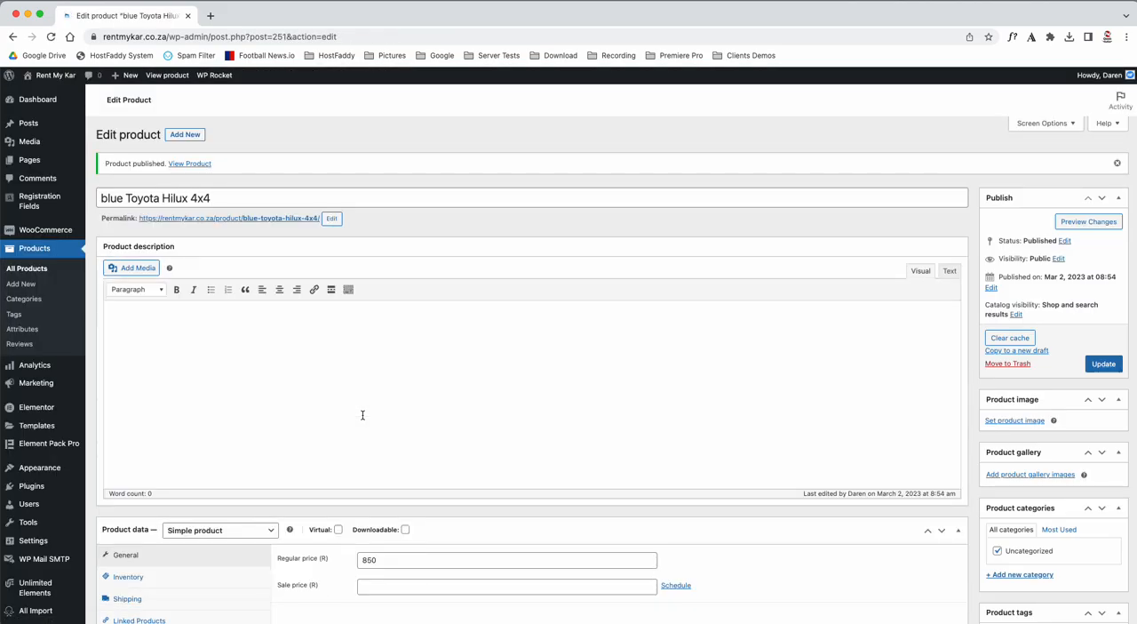
Start a new WooCommerce order, open its billing details for editing, and assign the existing registered customer found by name.
{"action": "mouse_move", "coordinate": [46, 232]}
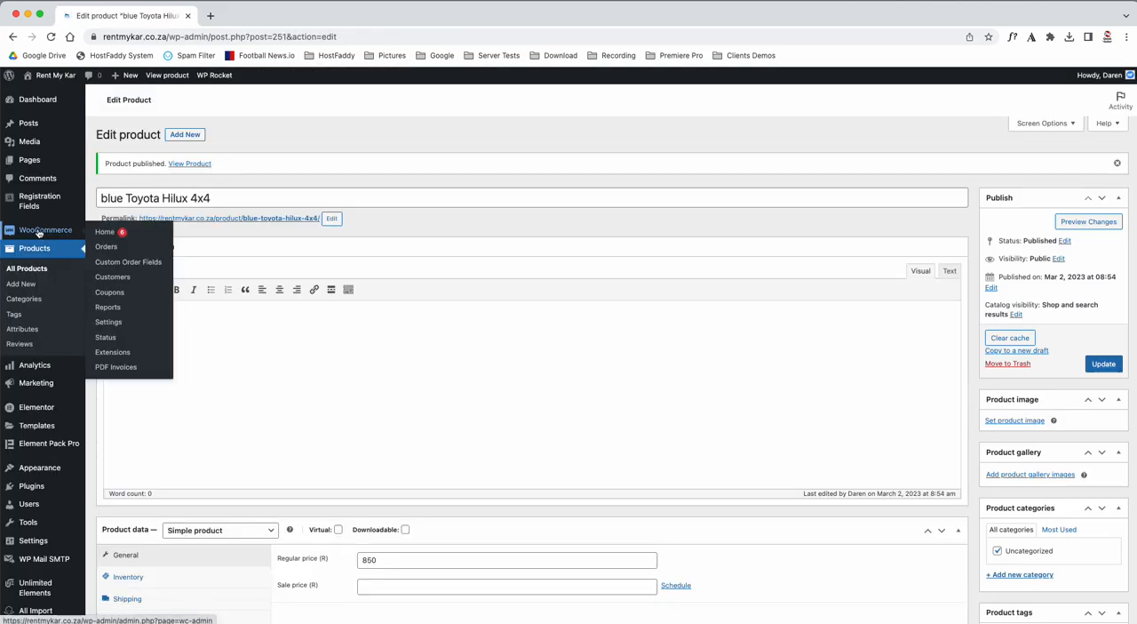
{"action": "left_click", "coordinate": [107, 250]}
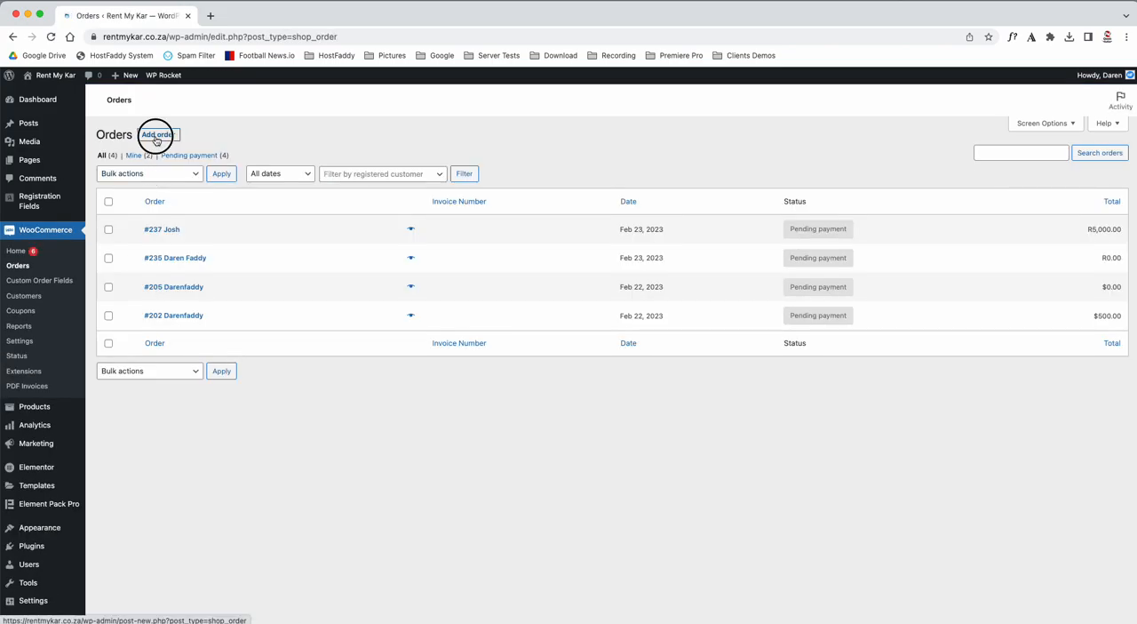
{"action": "left_click", "coordinate": [157, 135]}
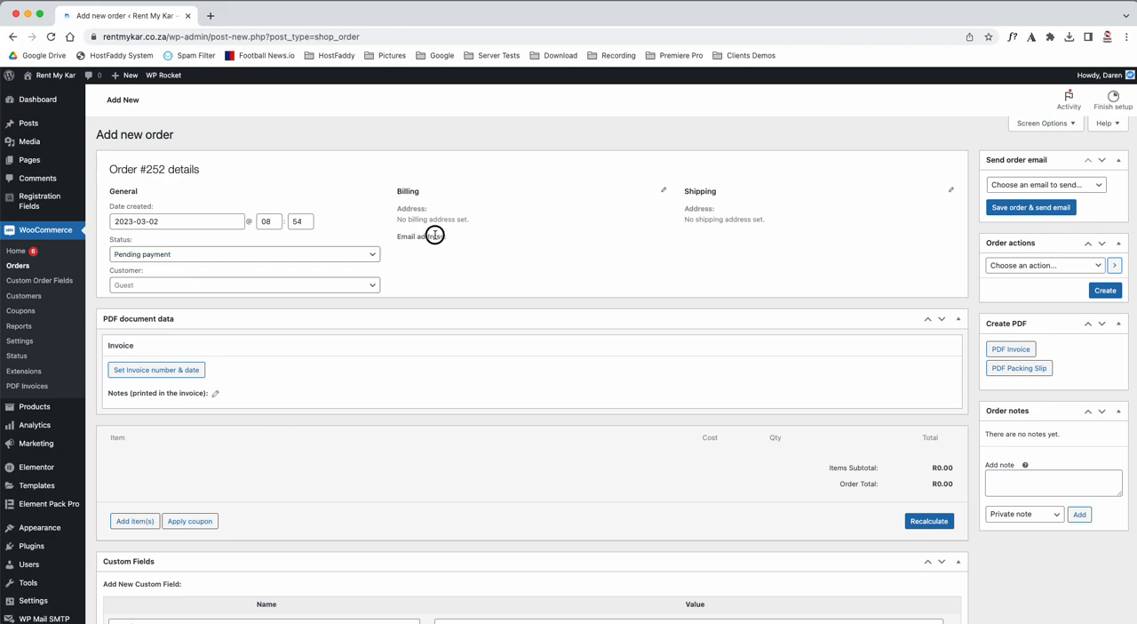
{"action": "left_click", "coordinate": [662, 191]}
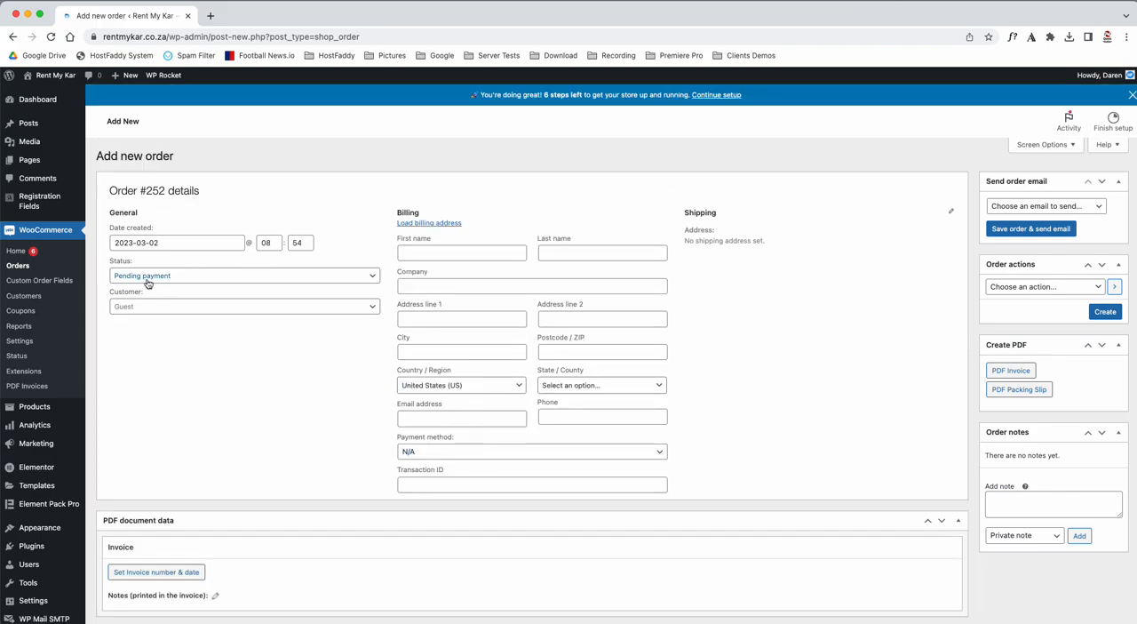
{"action": "left_click", "coordinate": [132, 307]}
{"action": "type", "text": "josh"}
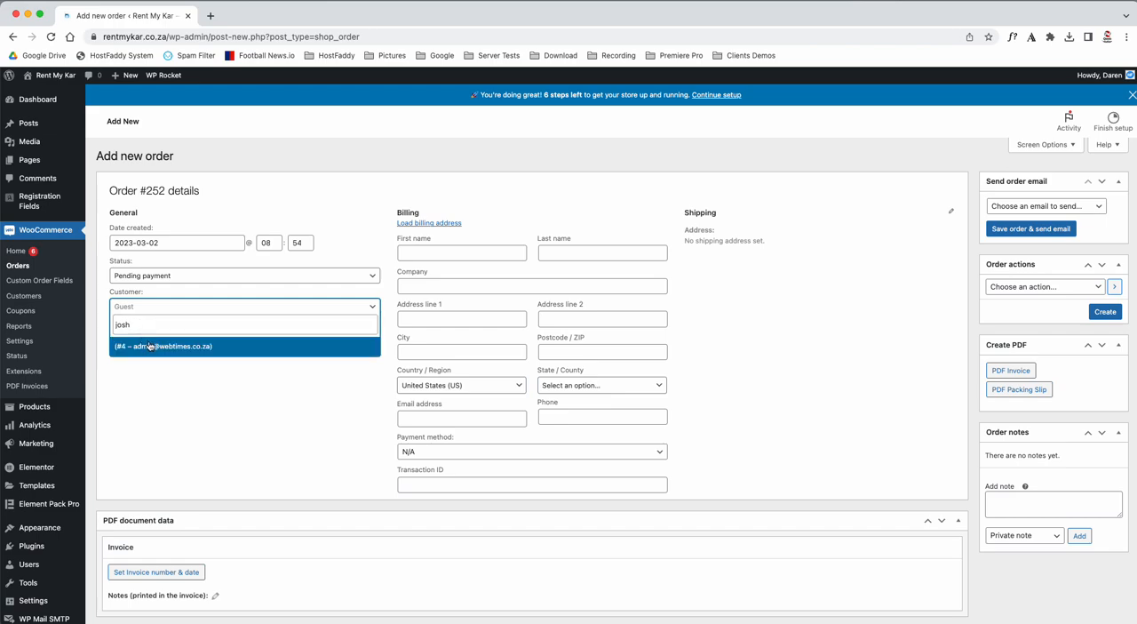
{"action": "left_click", "coordinate": [152, 346]}
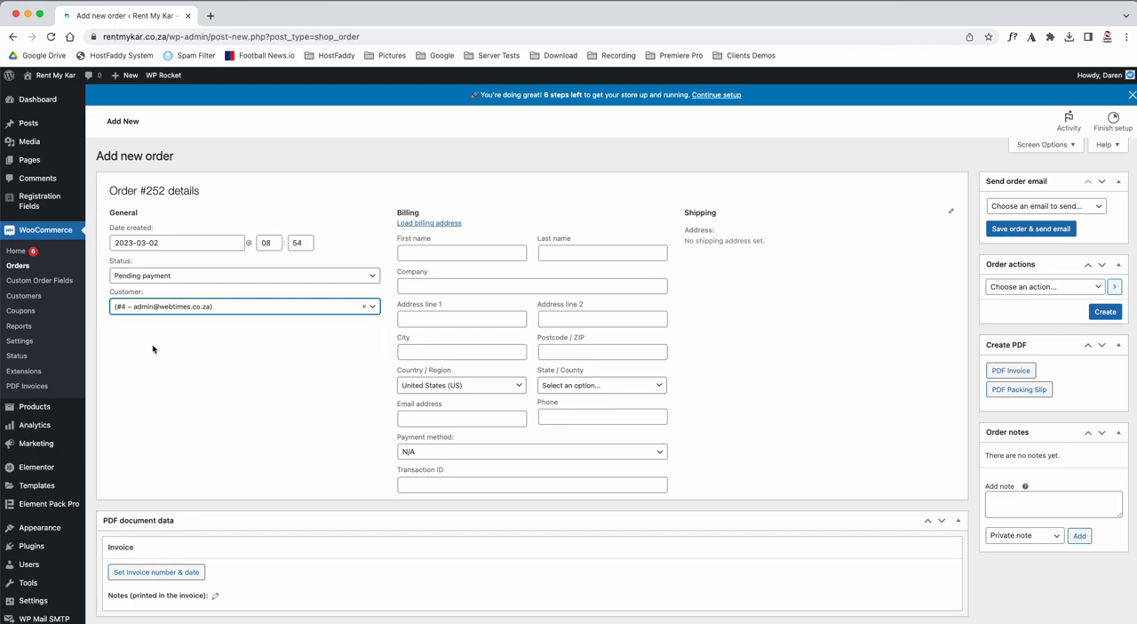
{"action": "left_click", "coordinate": [198, 385]}
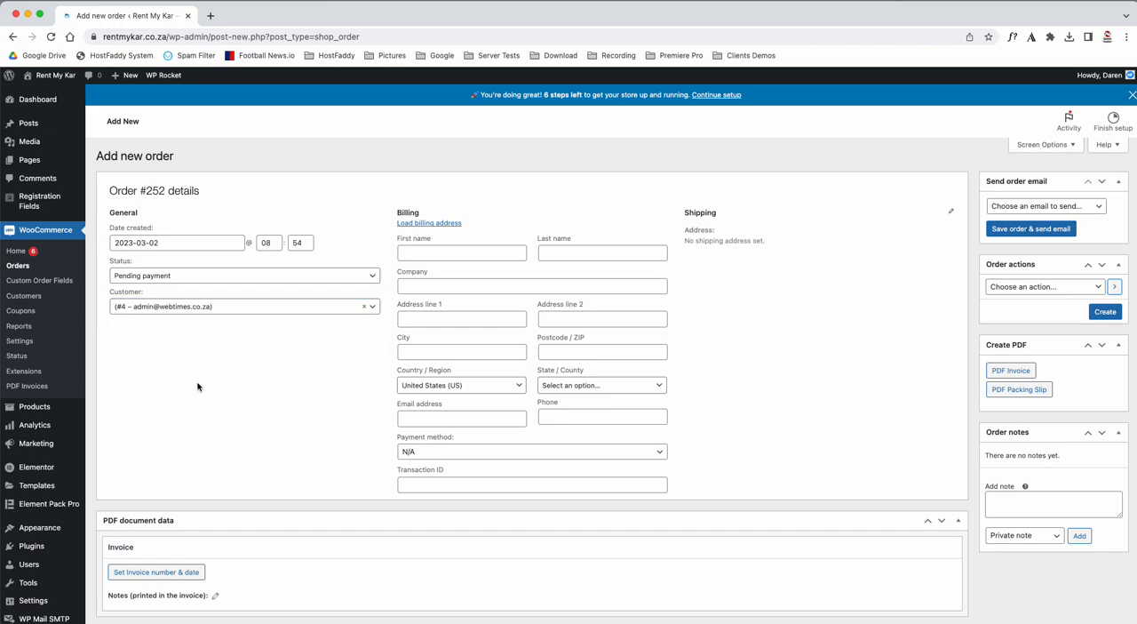
Load the selected customer's saved billing address into the order, accepting the replacement of the current billing details.
{"action": "left_click", "coordinate": [436, 225]}
{"action": "left_click", "coordinate": [684, 119]}
{"action": "scroll", "coordinate": [355, 429], "scroll_direction": "down", "scroll_amount": 3}
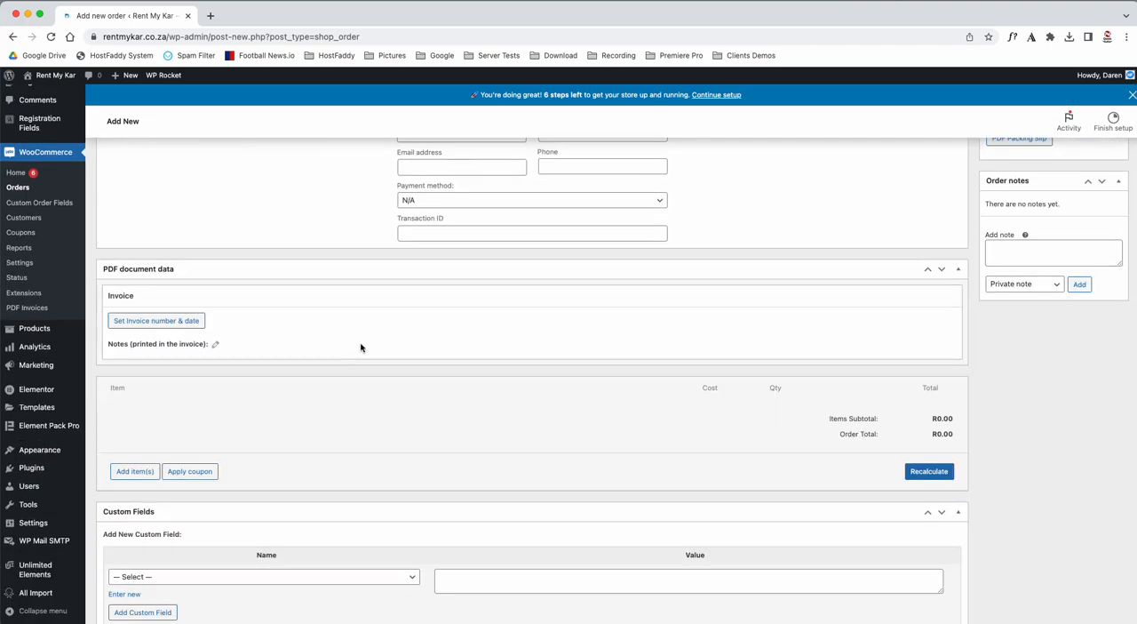
{"action": "scroll", "coordinate": [361, 347], "scroll_direction": "up", "scroll_amount": 3}
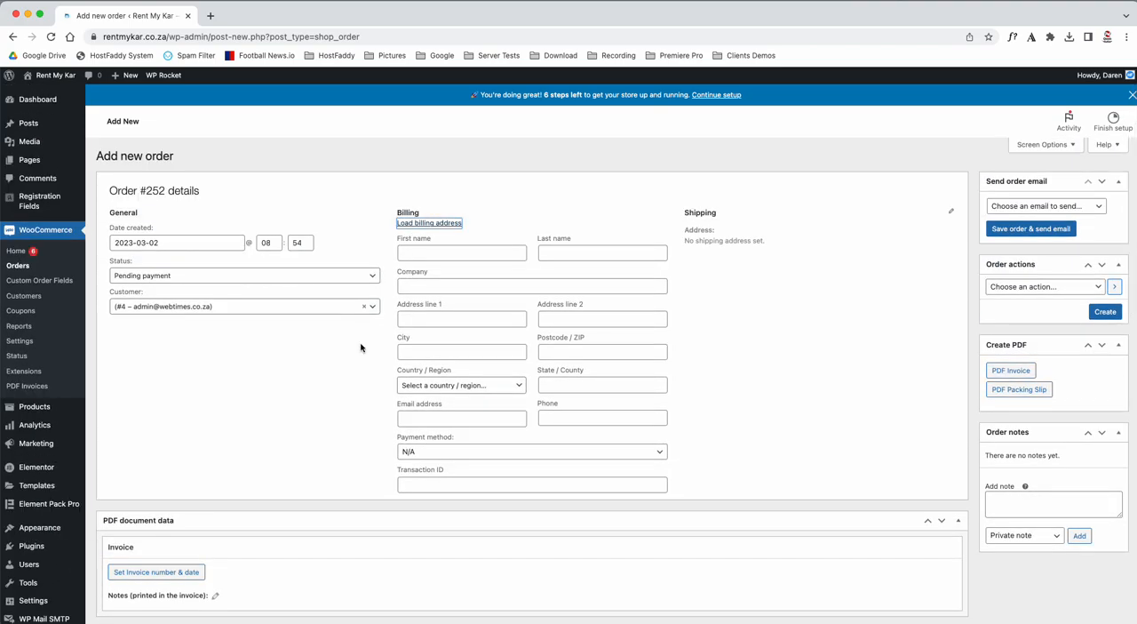
Add the product "blue Toyota Hilux 4x4" to the order with a quantity of 3.
{"action": "scroll", "coordinate": [361, 348], "scroll_direction": "down", "scroll_amount": 3}
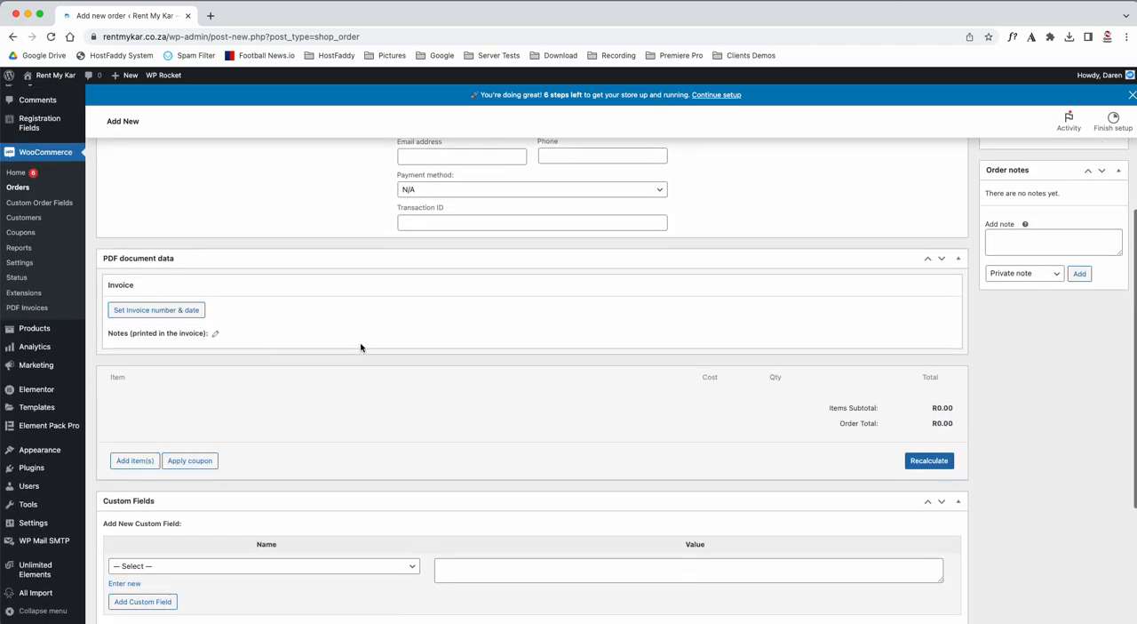
{"action": "scroll", "coordinate": [361, 347], "scroll_direction": "down", "scroll_amount": 1}
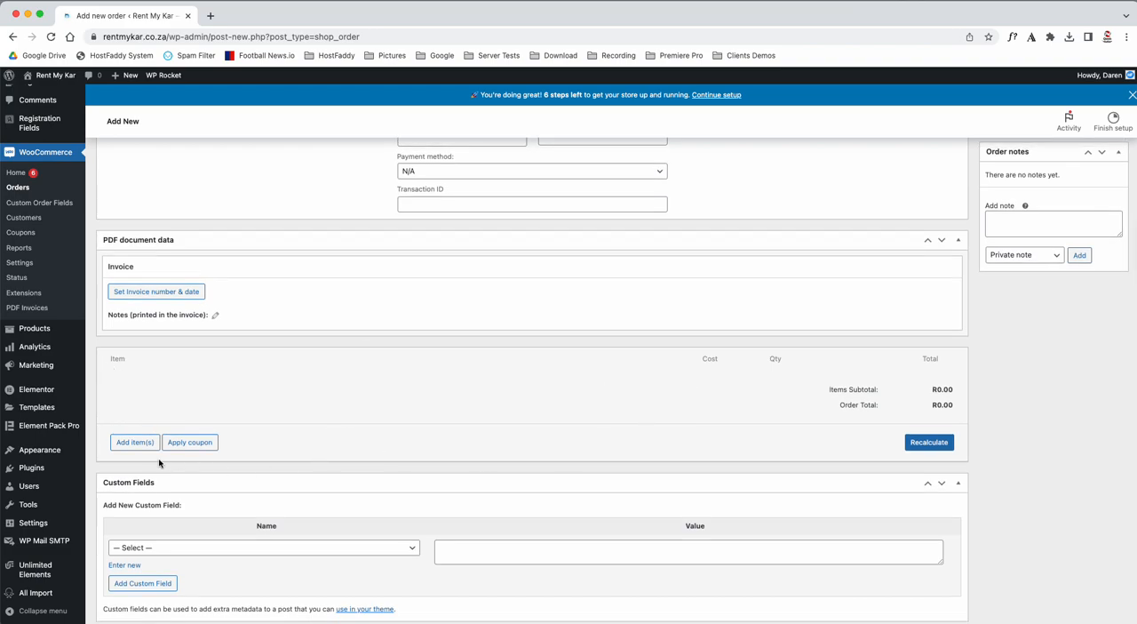
{"action": "left_click", "coordinate": [130, 450]}
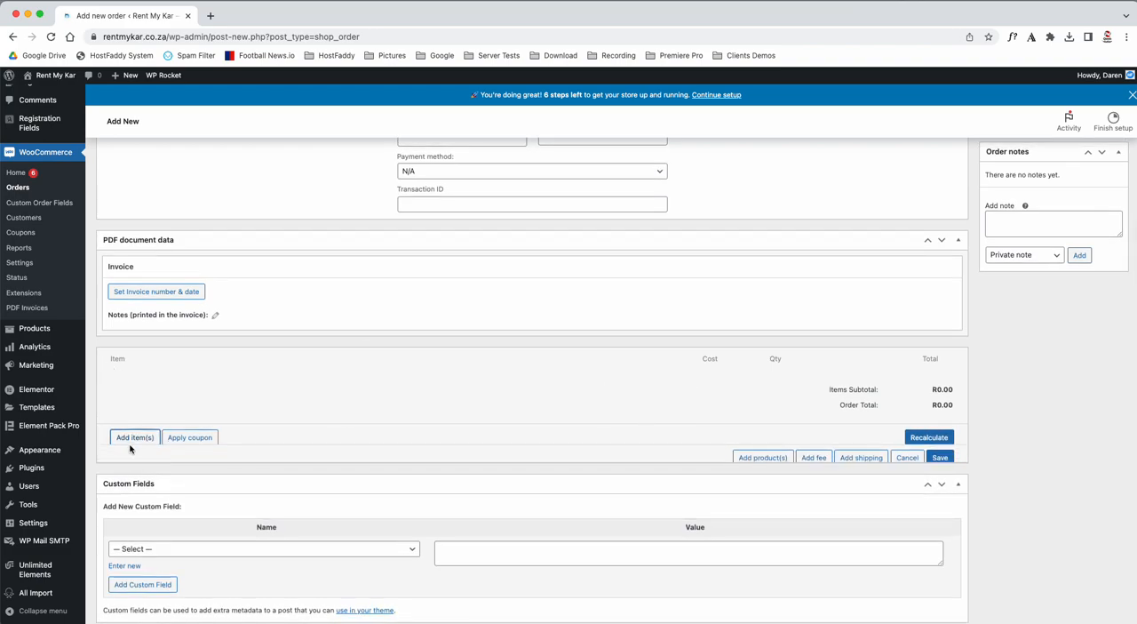
{"action": "left_click", "coordinate": [741, 442]}
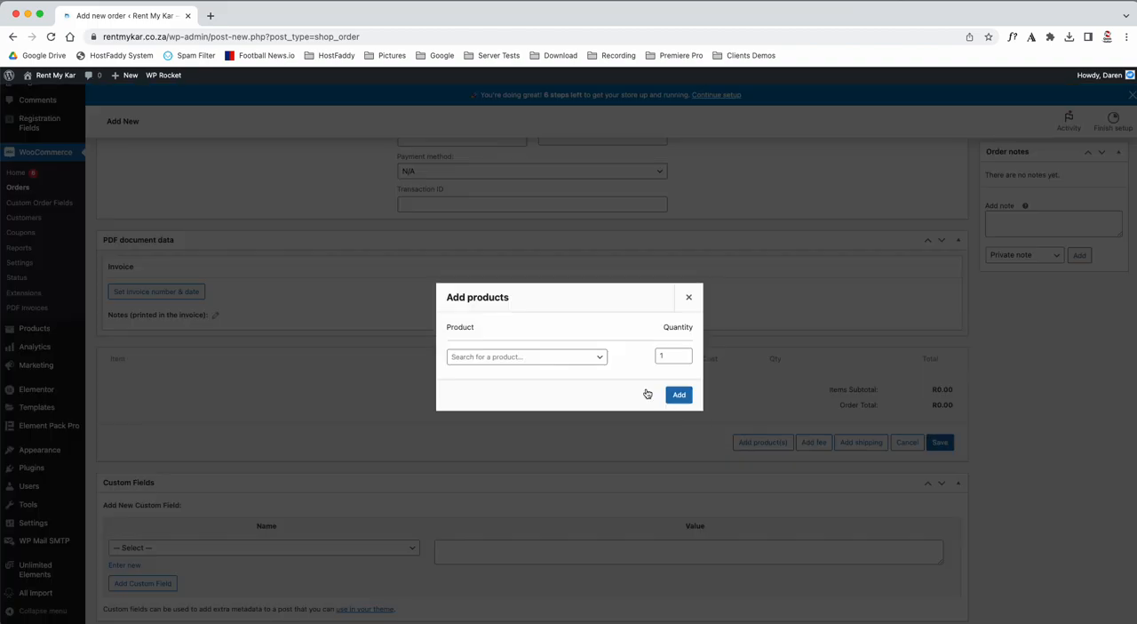
{"action": "left_click", "coordinate": [516, 360]}
{"action": "type", "text": "toy"}
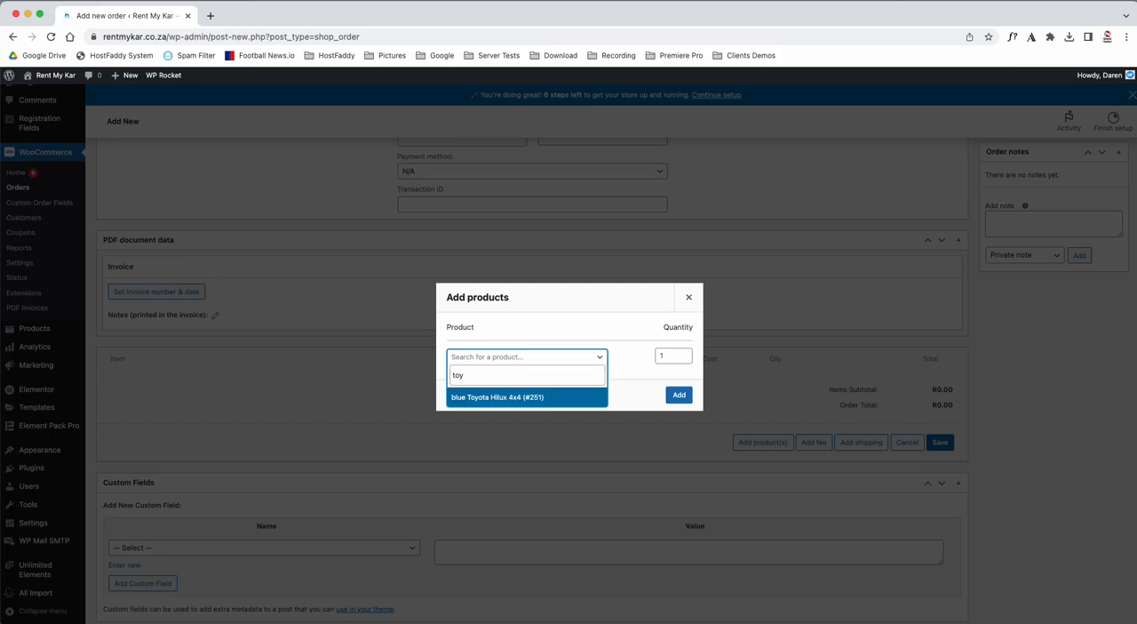
{"action": "left_click", "coordinate": [477, 399]}
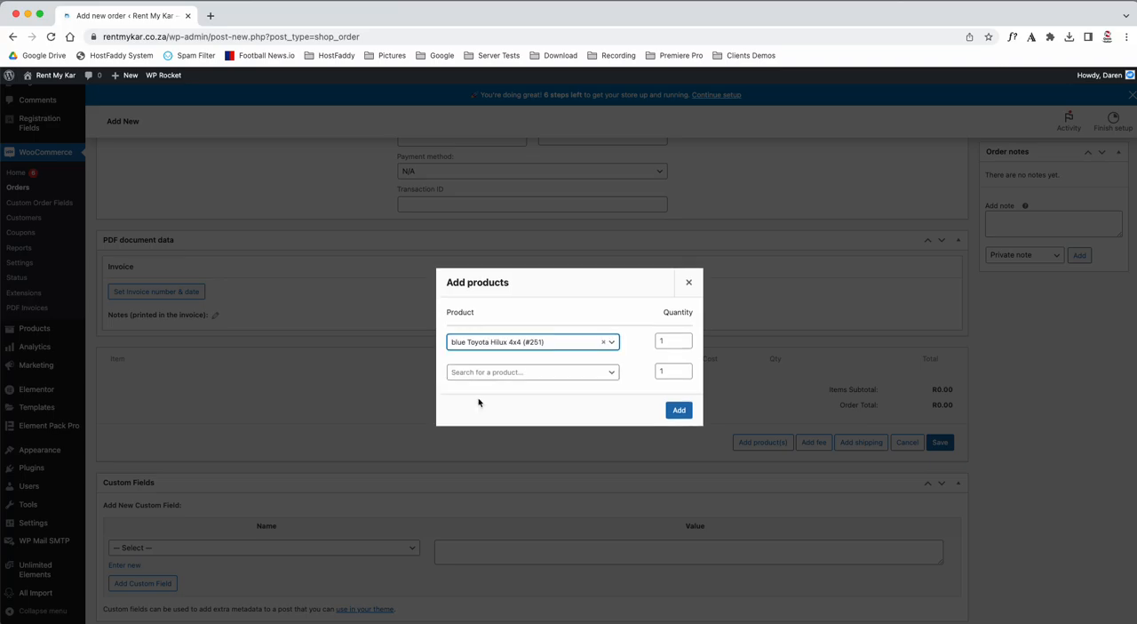
{"action": "left_click", "coordinate": [684, 338]}
{"action": "left_click", "coordinate": [684, 338]}
{"action": "left_click", "coordinate": [681, 411]}
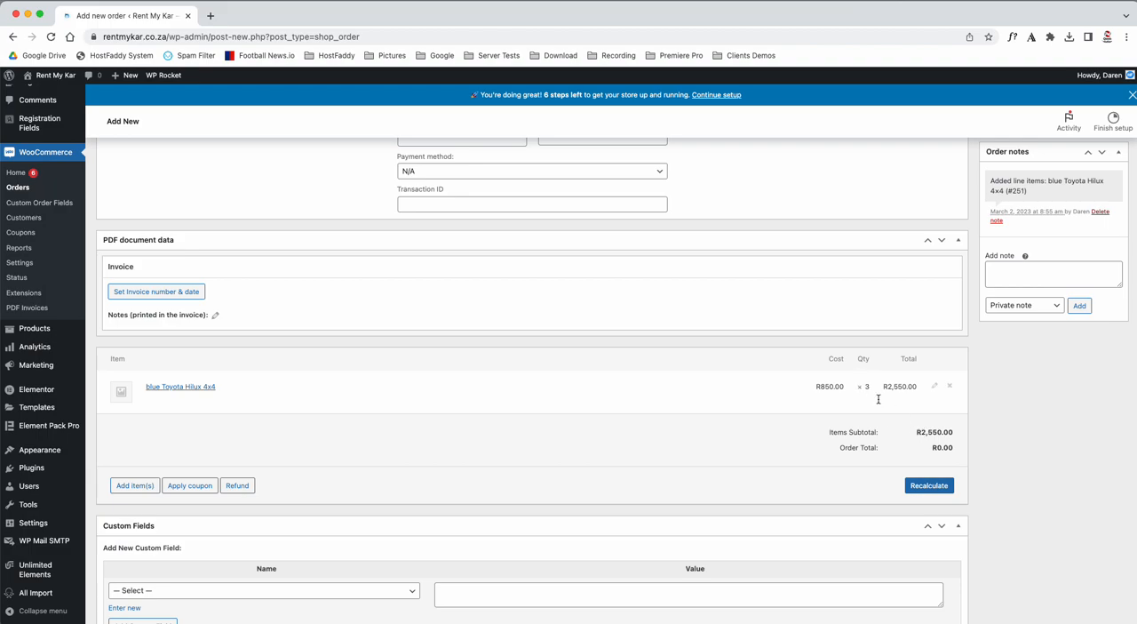
Change the quantity of the blue Toyota Hilux 4x4 order line to 6 and save the items.
{"action": "left_click_drag", "start_coordinate": [921, 432], "coordinate": [953, 449]}
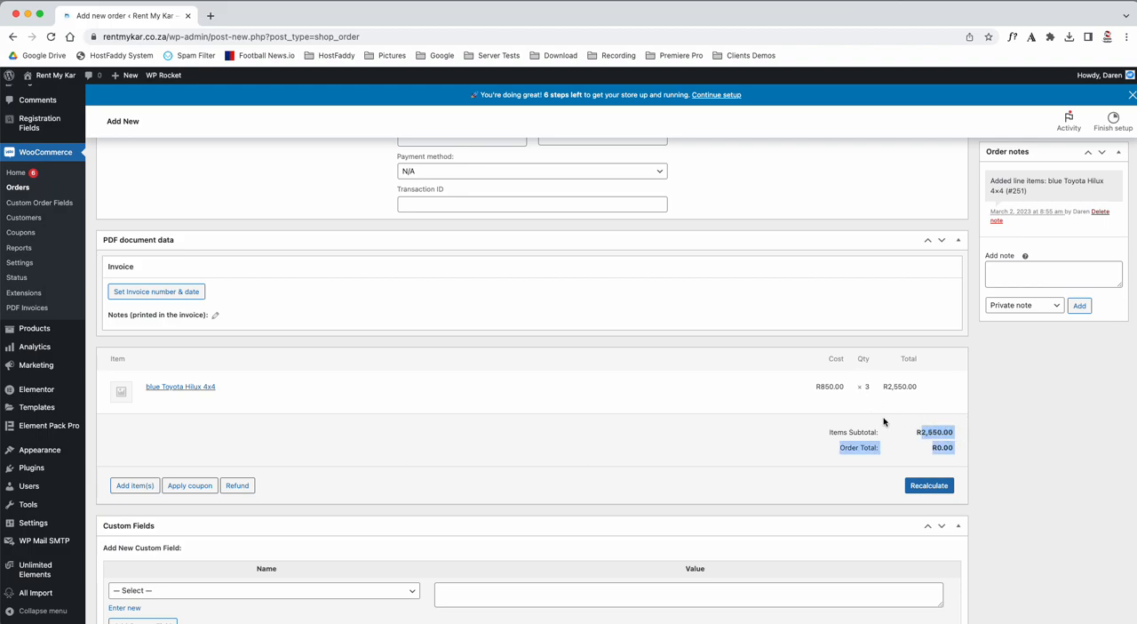
{"action": "left_click", "coordinate": [932, 388]}
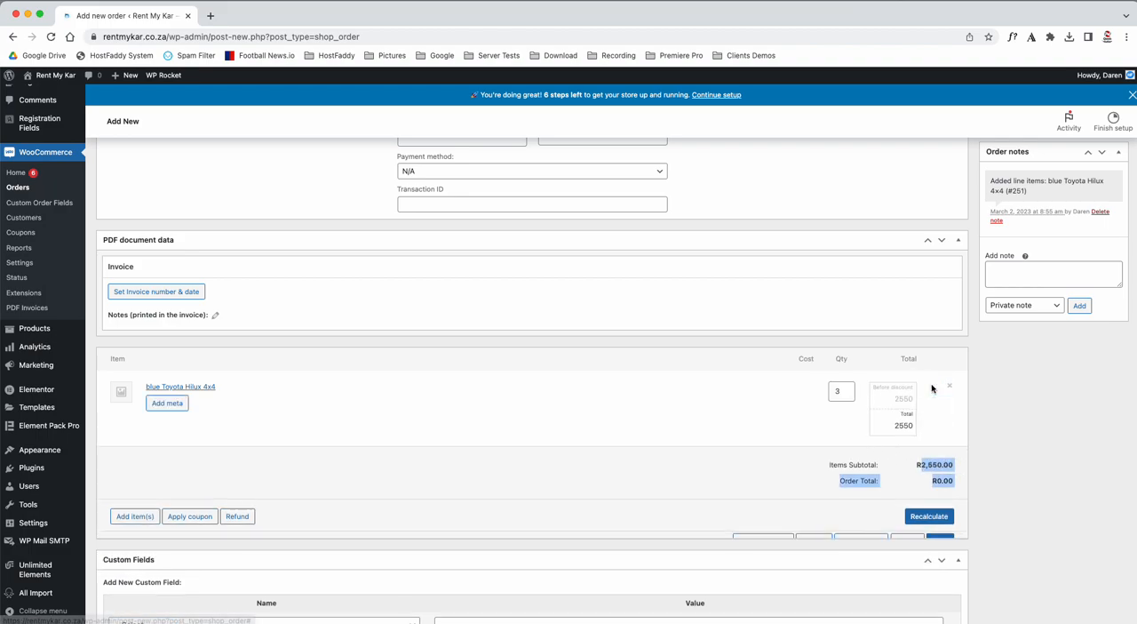
{"action": "left_click", "coordinate": [848, 387]}
{"action": "left_click", "coordinate": [849, 387]}
{"action": "left_click", "coordinate": [848, 388]}
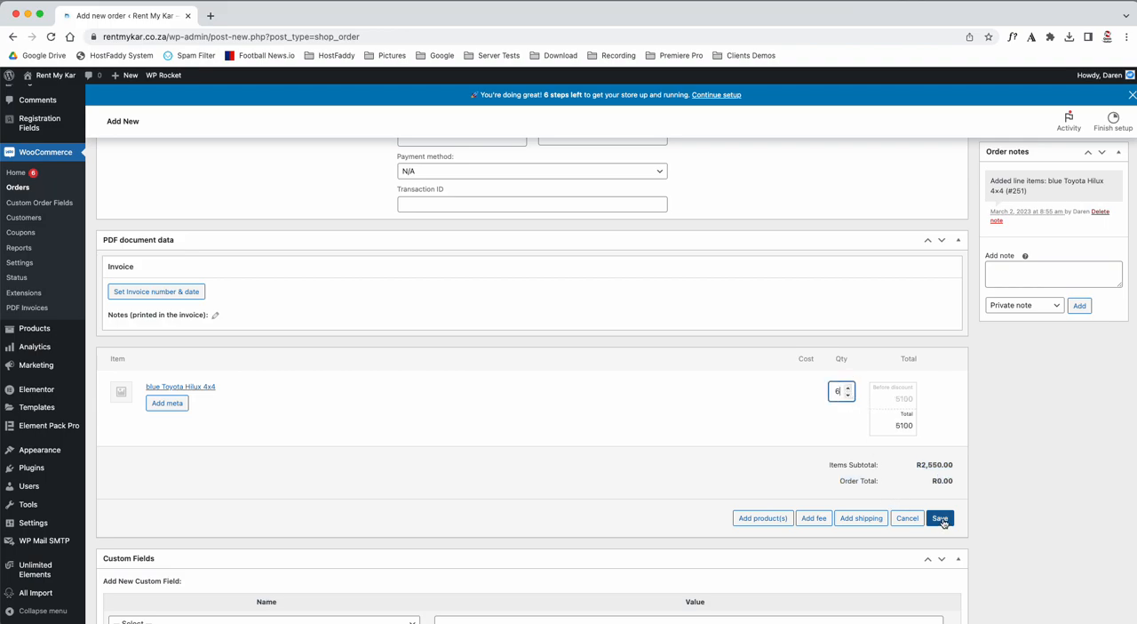
{"action": "left_click", "coordinate": [941, 519]}
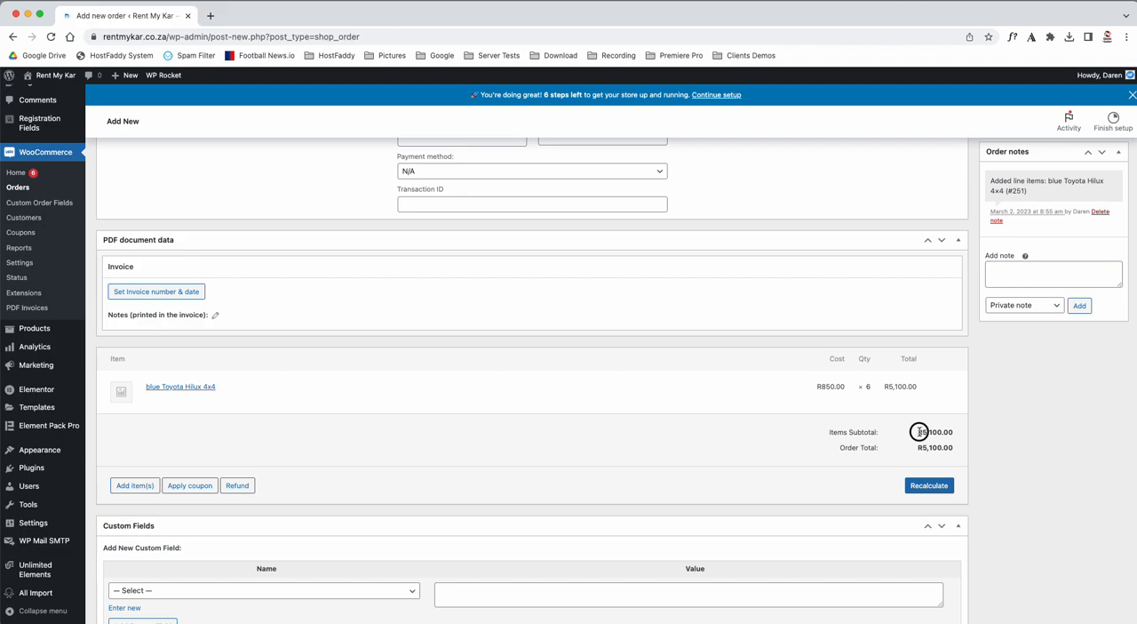
{"action": "left_click_drag", "start_coordinate": [919, 432], "coordinate": [960, 438]}
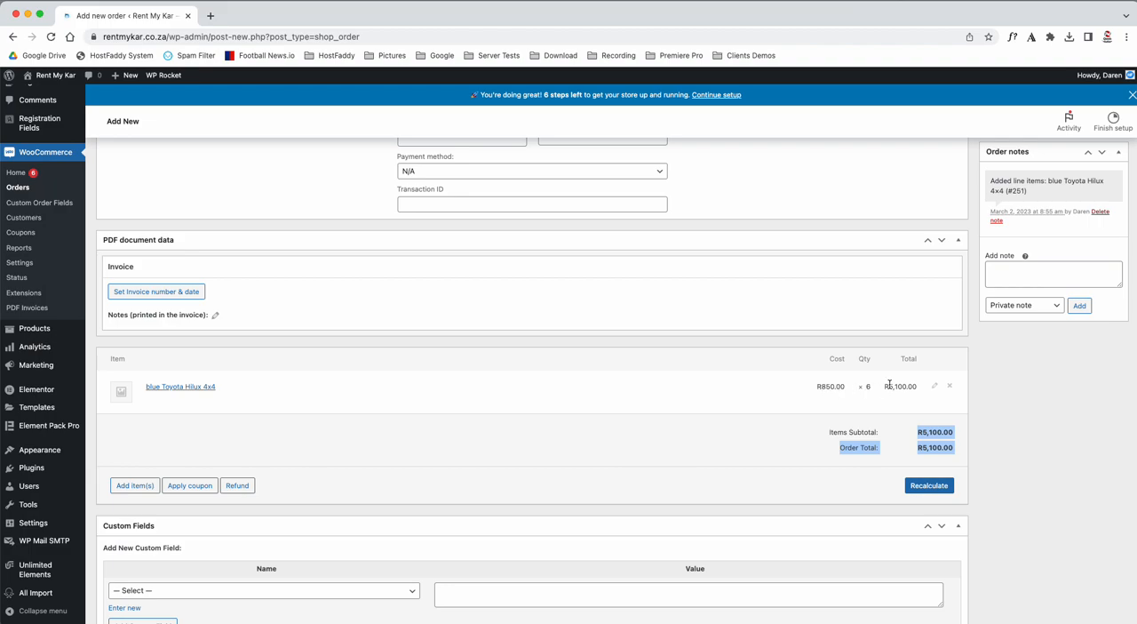
{"action": "left_click", "coordinate": [975, 411]}
Choose "New order" as the order email to send.
{"action": "scroll", "coordinate": [975, 411], "scroll_direction": "down", "scroll_amount": 3}
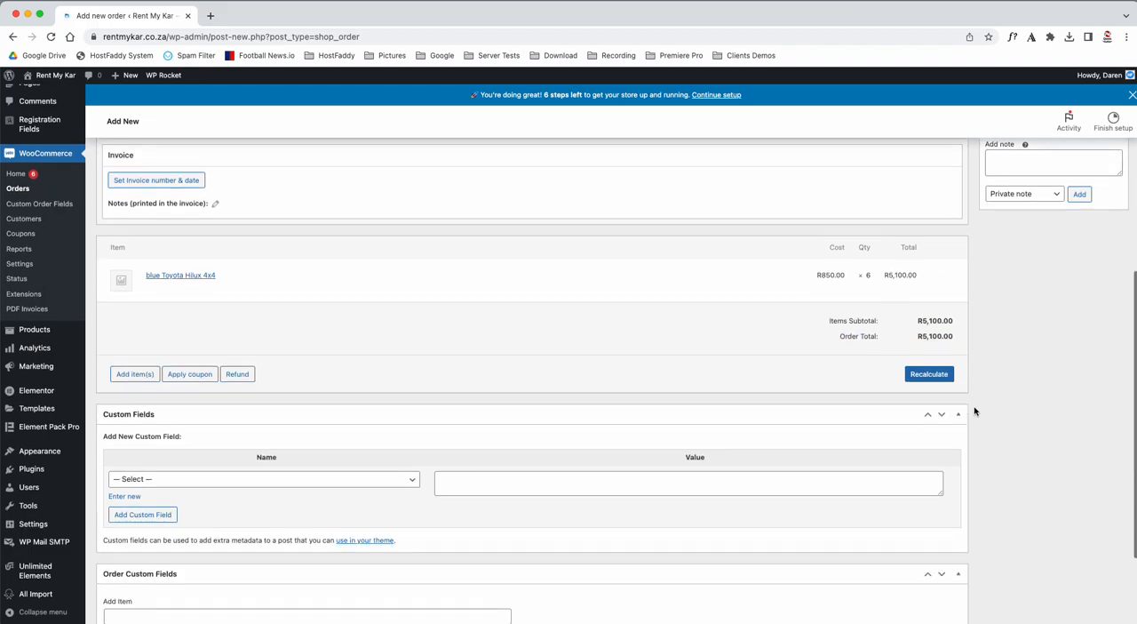
{"action": "scroll", "coordinate": [974, 410], "scroll_direction": "up", "scroll_amount": 4}
{"action": "scroll", "coordinate": [975, 410], "scroll_direction": "up", "scroll_amount": 5}
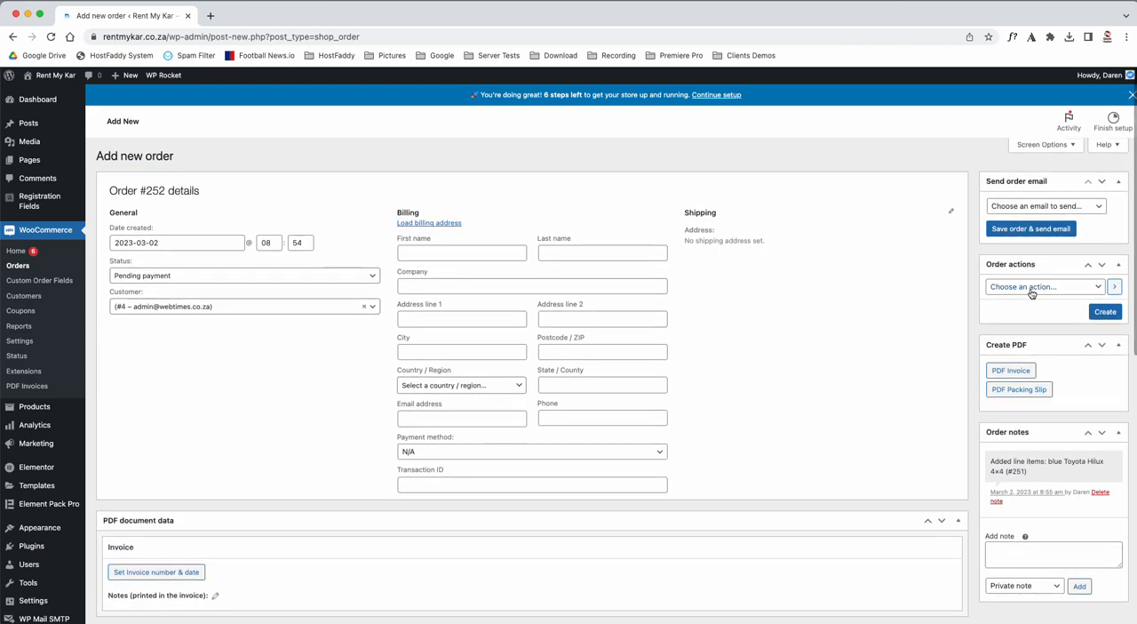
{"action": "left_click", "coordinate": [1041, 207]}
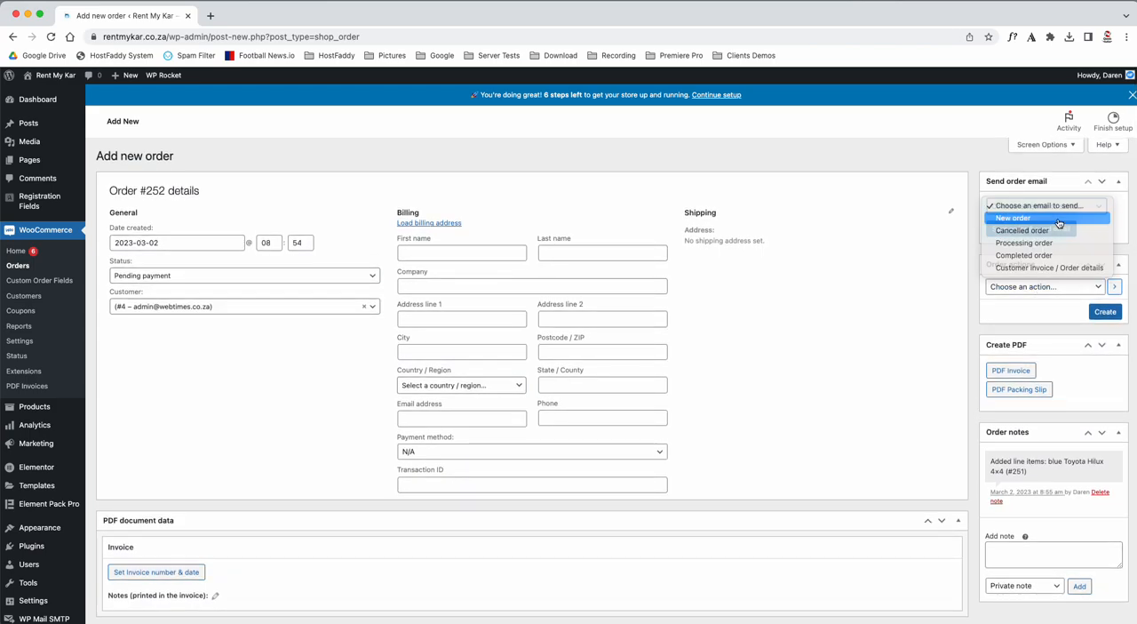
{"action": "left_click", "coordinate": [1044, 218]}
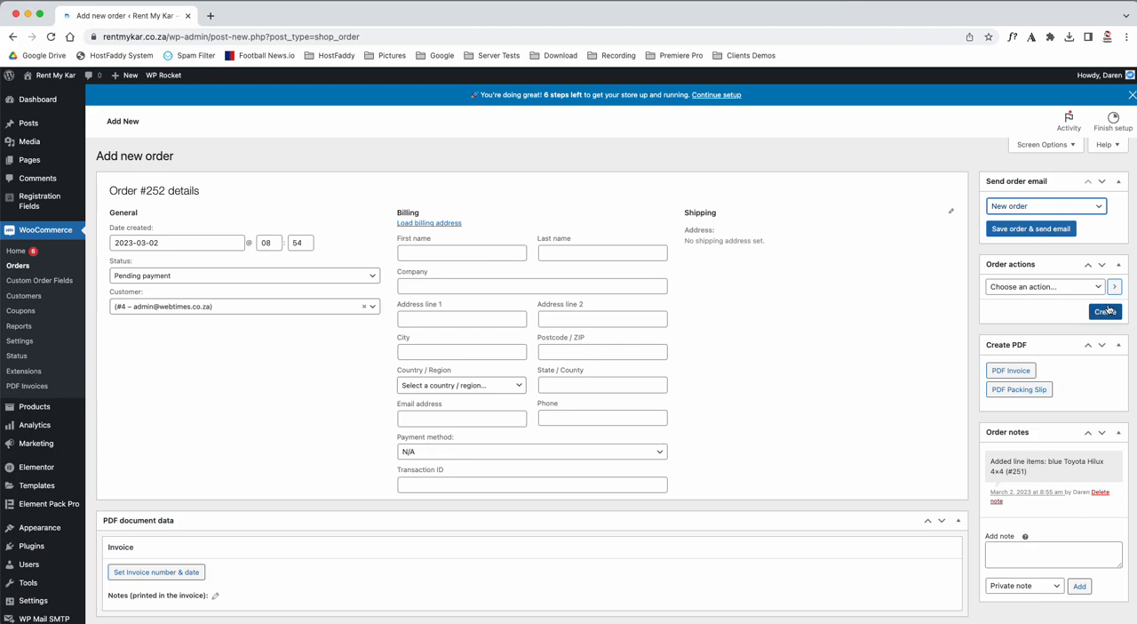
Save the order and send the selected order email.
{"action": "left_click", "coordinate": [1031, 229]}
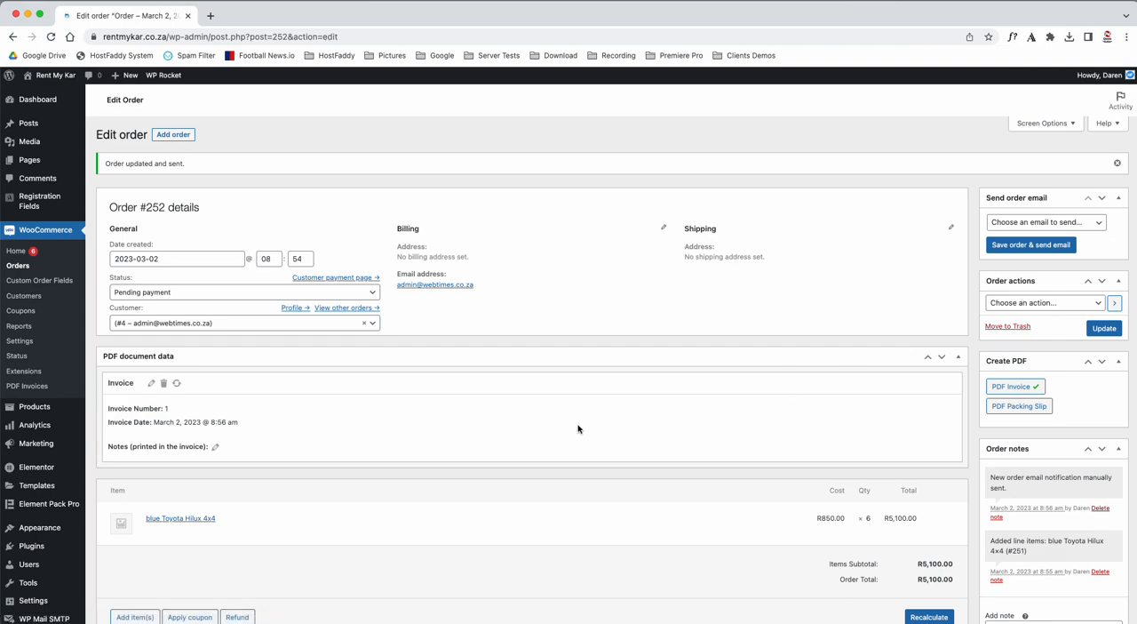
Add the private order note "payment will be made on Monday".
{"action": "scroll", "coordinate": [577, 428], "scroll_direction": "down", "scroll_amount": 1}
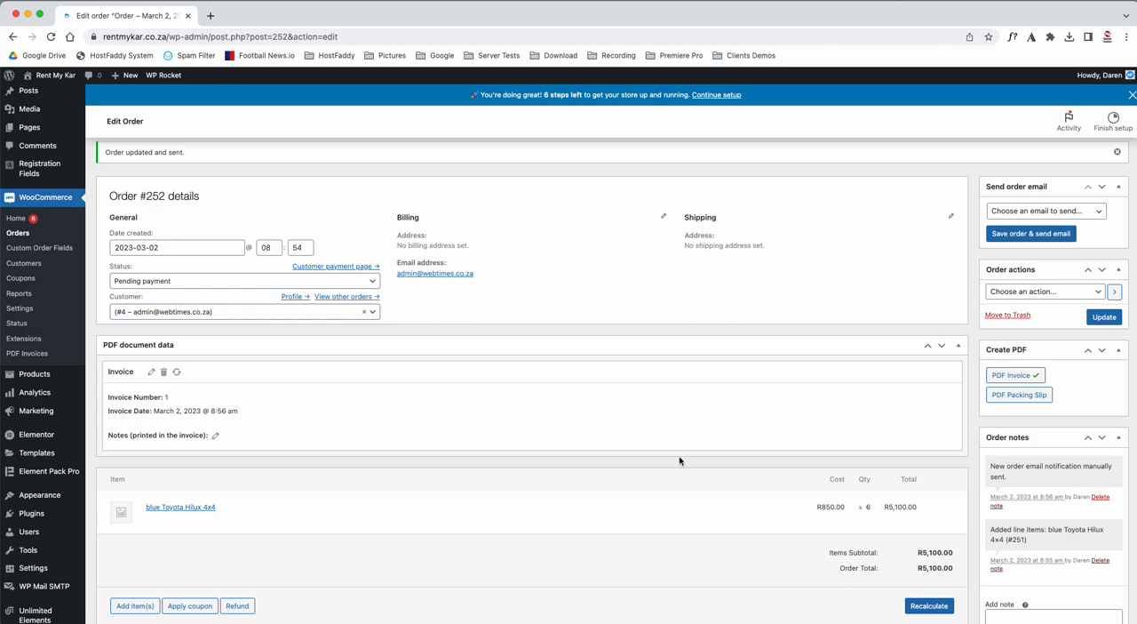
{"action": "scroll", "coordinate": [679, 454], "scroll_direction": "down", "scroll_amount": 1}
{"action": "scroll", "coordinate": [679, 454], "scroll_direction": "down", "scroll_amount": 2}
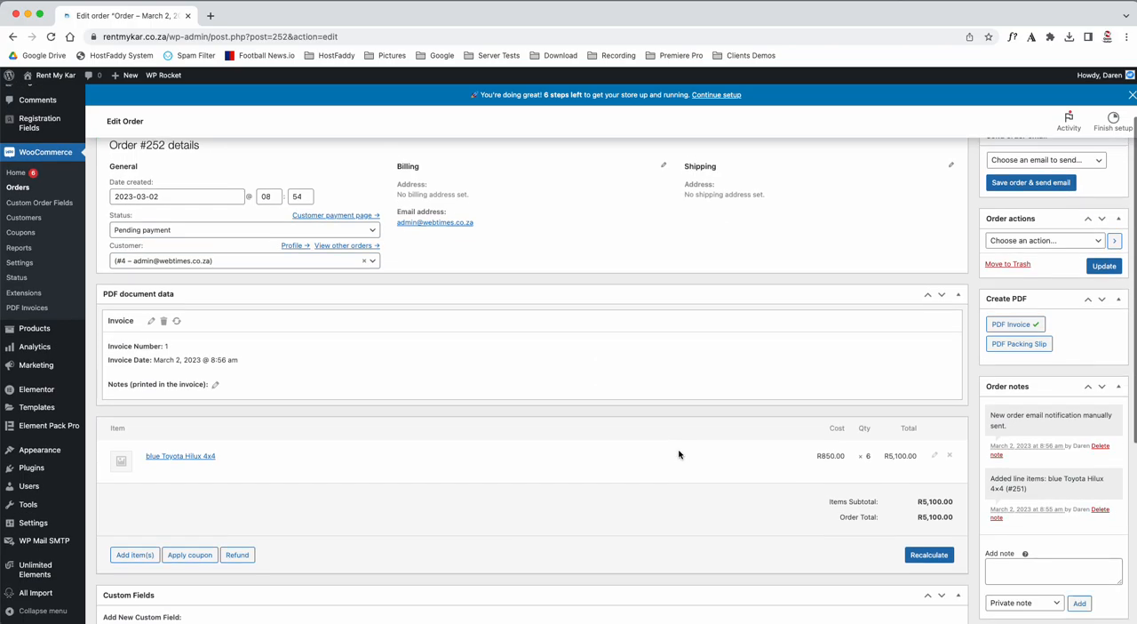
{"action": "left_click", "coordinate": [1020, 569]}
{"action": "scroll", "coordinate": [1020, 570], "scroll_direction": "down", "scroll_amount": 4}
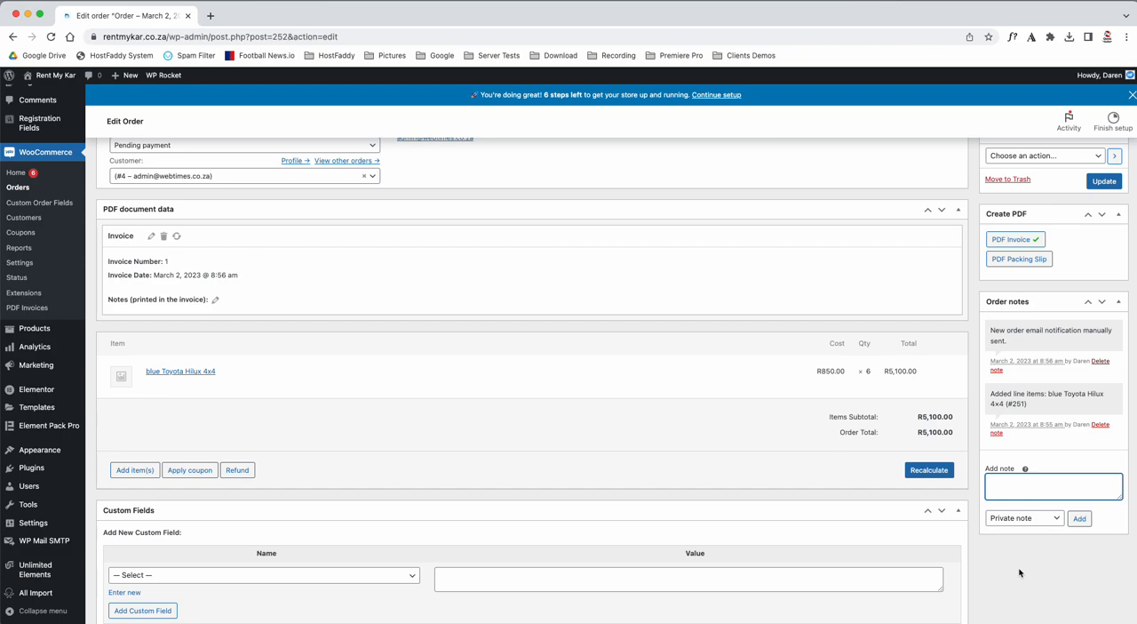
{"action": "type", "text": "payment will be made on monday"}
{"action": "left_click", "coordinate": [1084, 480]}
{"action": "key", "text": "BackSpace"}
{"action": "type", "text": "M"}
{"action": "left_click", "coordinate": [1080, 519]}
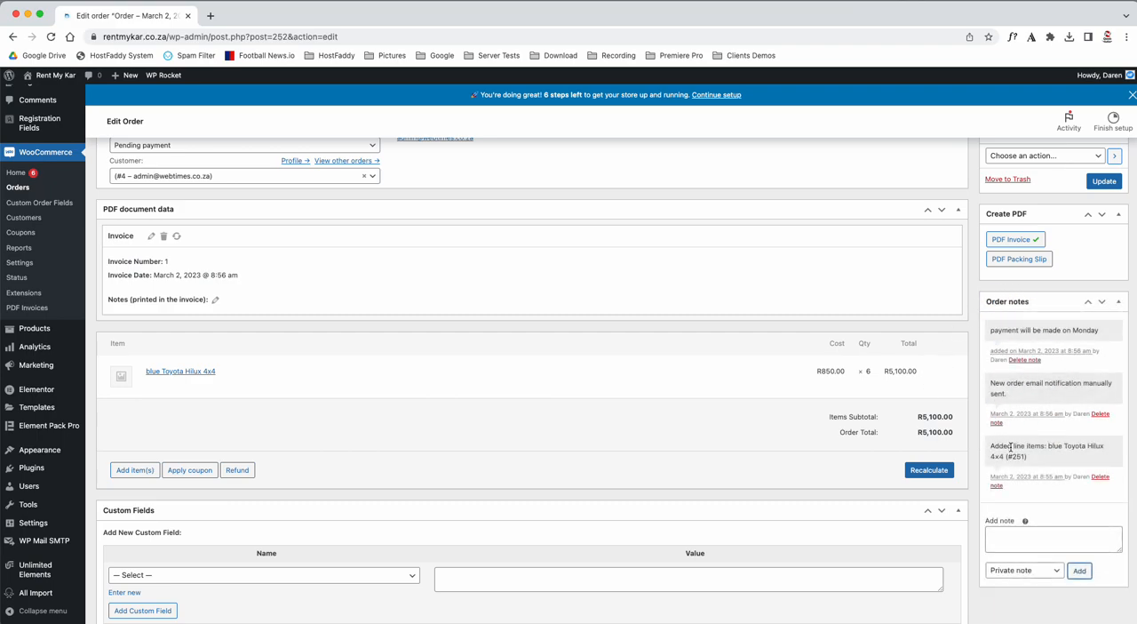
Add an order note of type "Note to customer" that addresses the customer by first name and asks to "please make payment today".
{"action": "left_click", "coordinate": [1009, 542]}
{"action": "type", "text": "Josh please make payment today"}
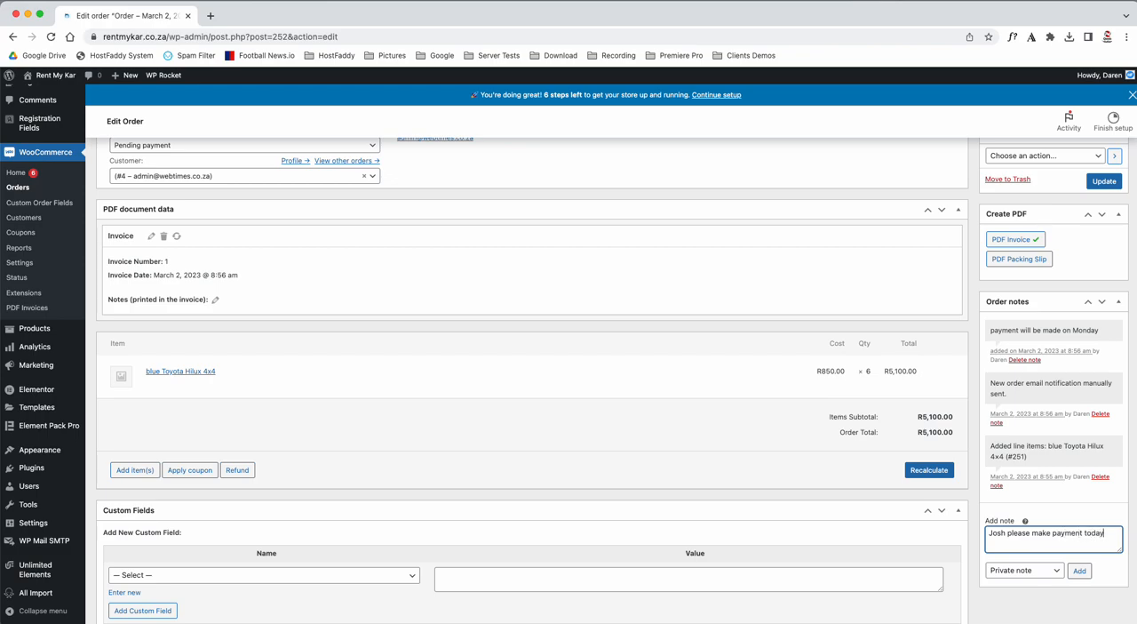
{"action": "scroll", "coordinate": [1022, 533], "scroll_direction": "down", "scroll_amount": 2}
{"action": "left_click", "coordinate": [1023, 486]}
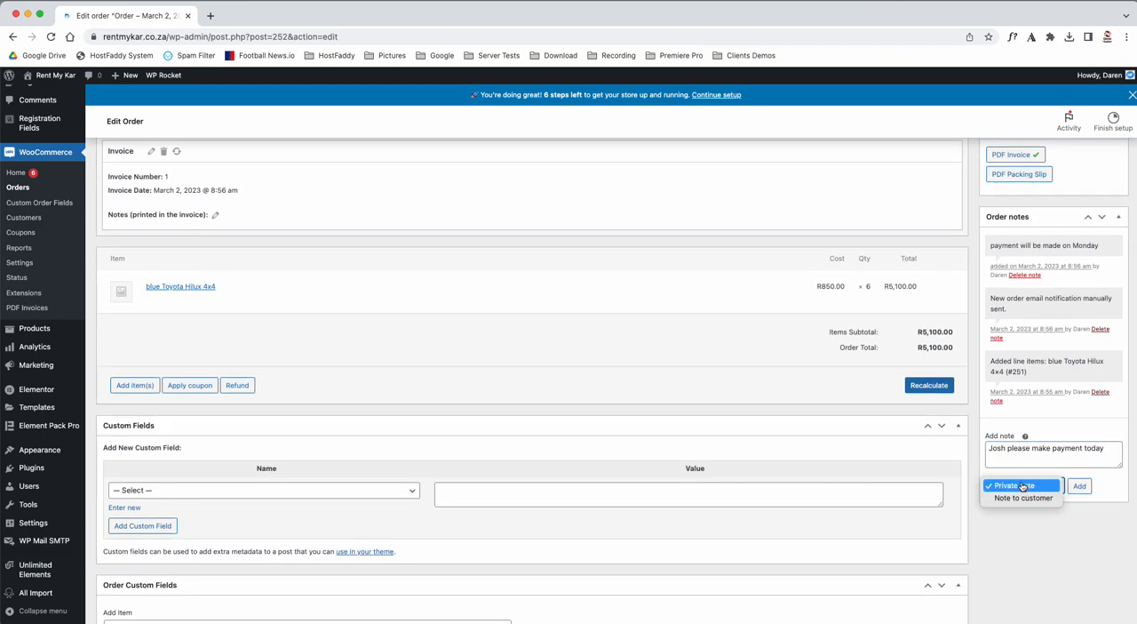
{"action": "left_click", "coordinate": [1024, 498]}
{"action": "left_click", "coordinate": [1079, 486]}
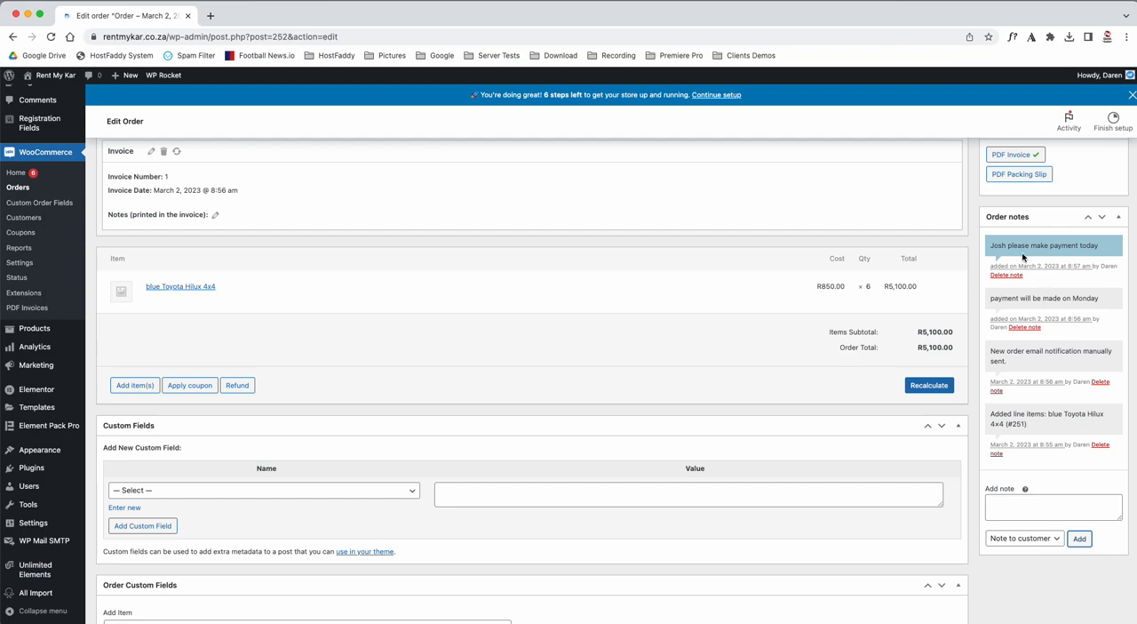
{"action": "left_click", "coordinate": [991, 246]}
{"action": "left_click_drag", "start_coordinate": [991, 246], "coordinate": [1085, 253]}
Choose the order action "Email invoice / order details to customer" and update the order to carry it out.
{"action": "scroll", "coordinate": [595, 361], "scroll_direction": "down", "scroll_amount": 2}
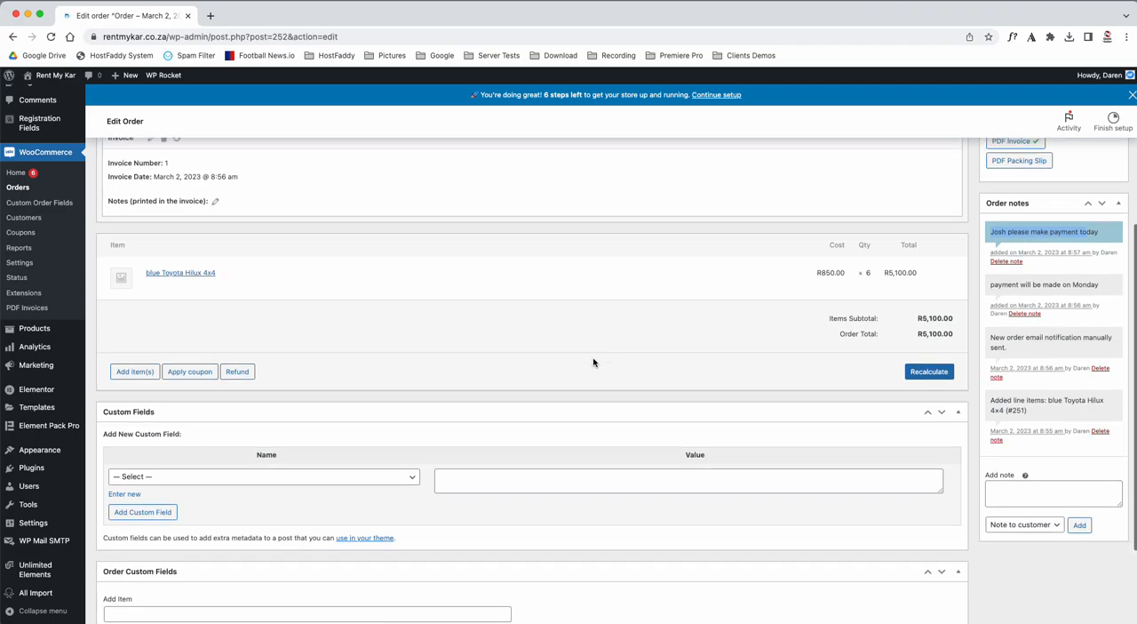
{"action": "scroll", "coordinate": [595, 360], "scroll_direction": "up", "scroll_amount": 4}
{"action": "scroll", "coordinate": [594, 362], "scroll_direction": "up", "scroll_amount": 4}
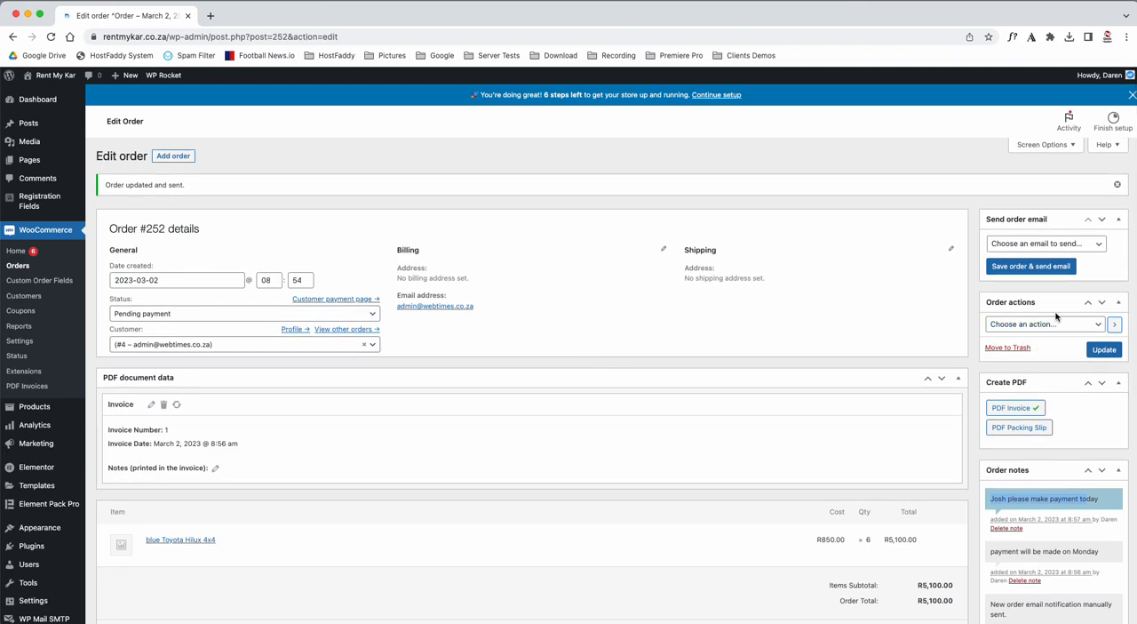
{"action": "left_click", "coordinate": [1044, 243]}
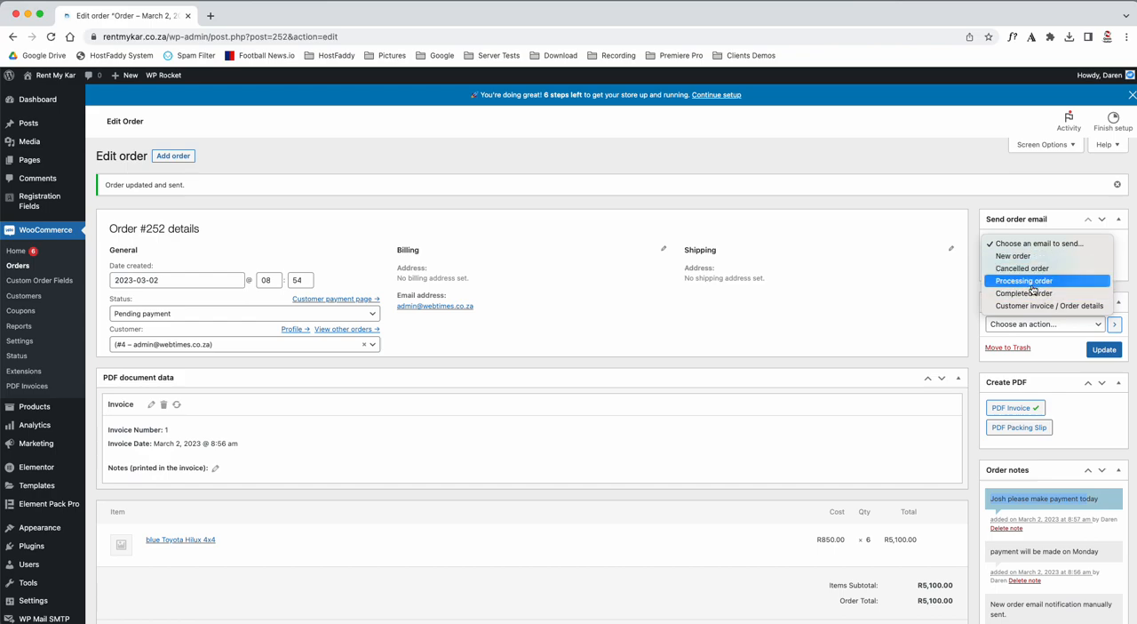
{"action": "left_click", "coordinate": [972, 191]}
{"action": "left_click", "coordinate": [1034, 329]}
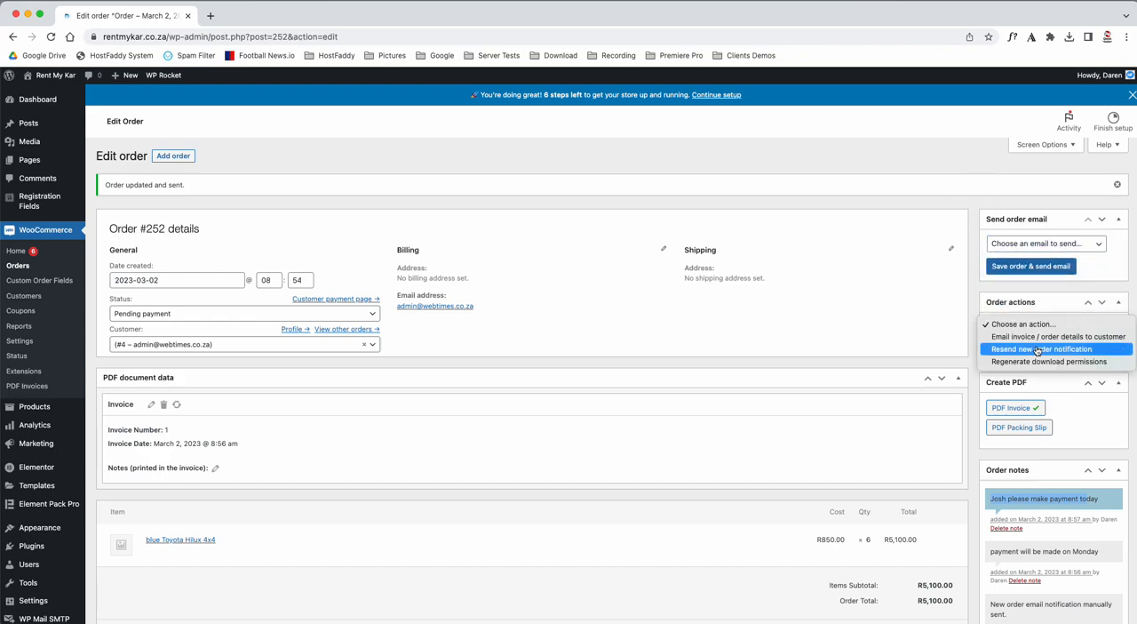
{"action": "left_click", "coordinate": [1006, 340]}
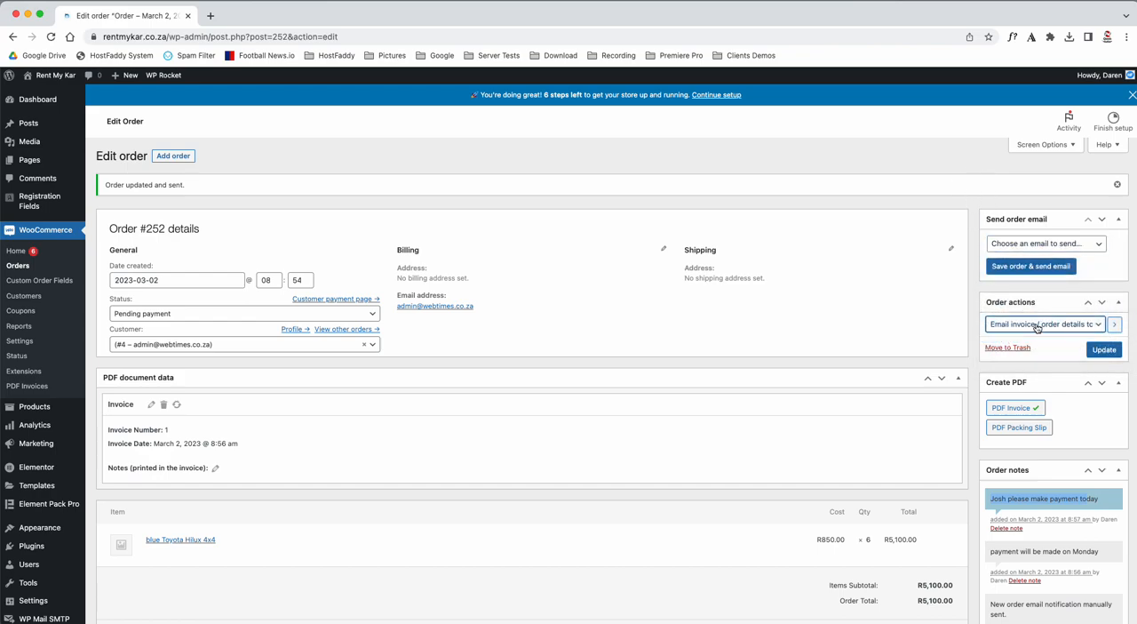
{"action": "left_click", "coordinate": [1010, 327]}
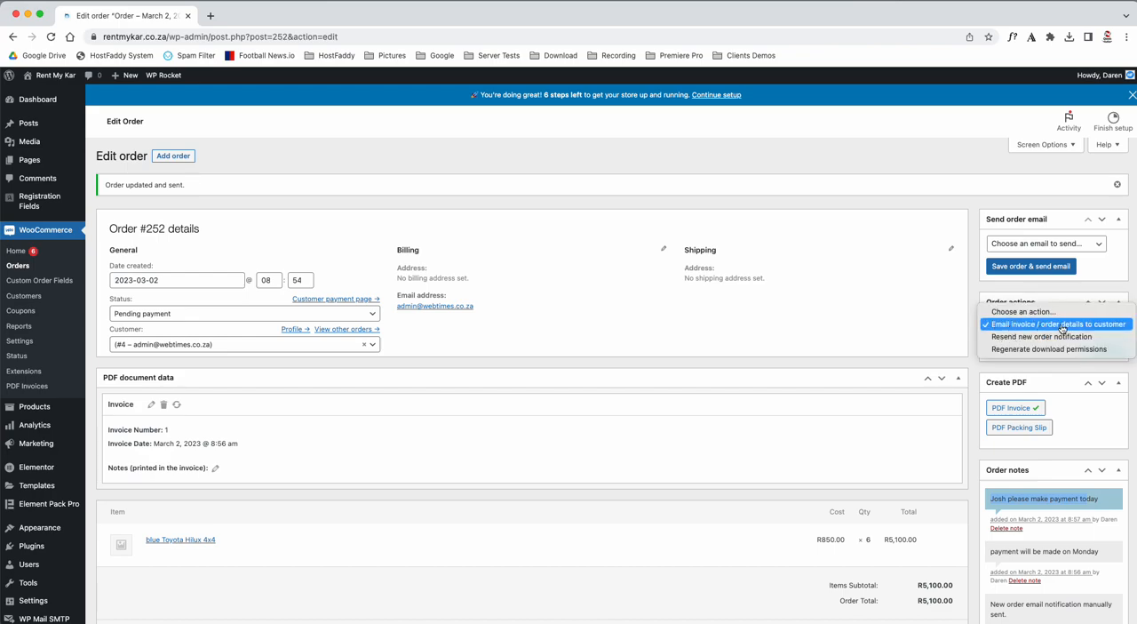
{"action": "left_click", "coordinate": [1010, 325]}
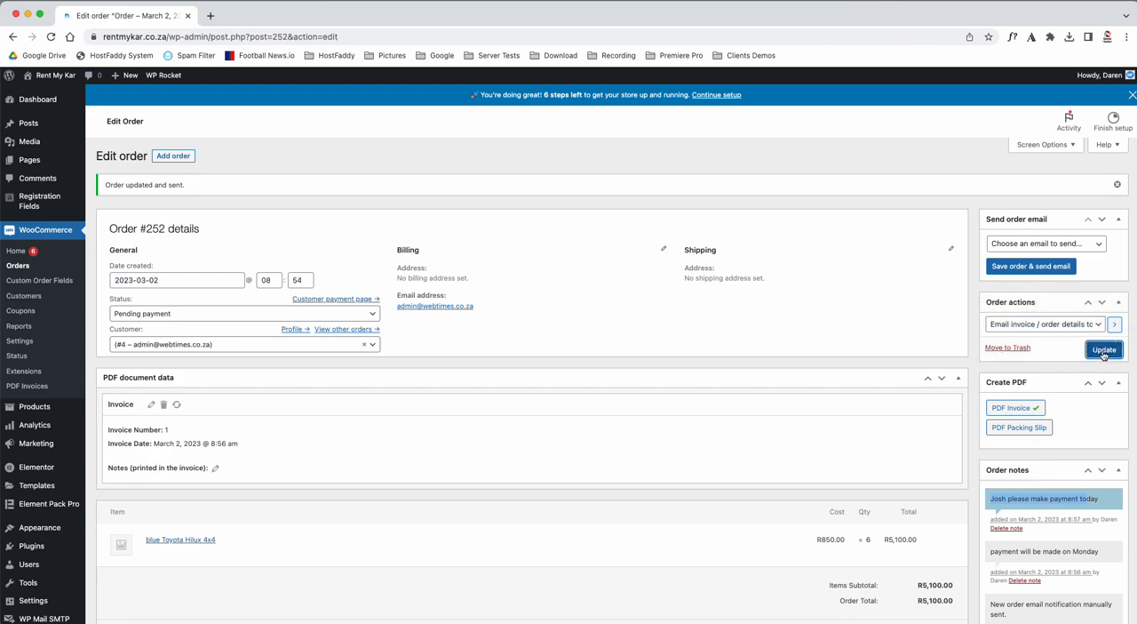
{"action": "left_click", "coordinate": [1104, 350]}
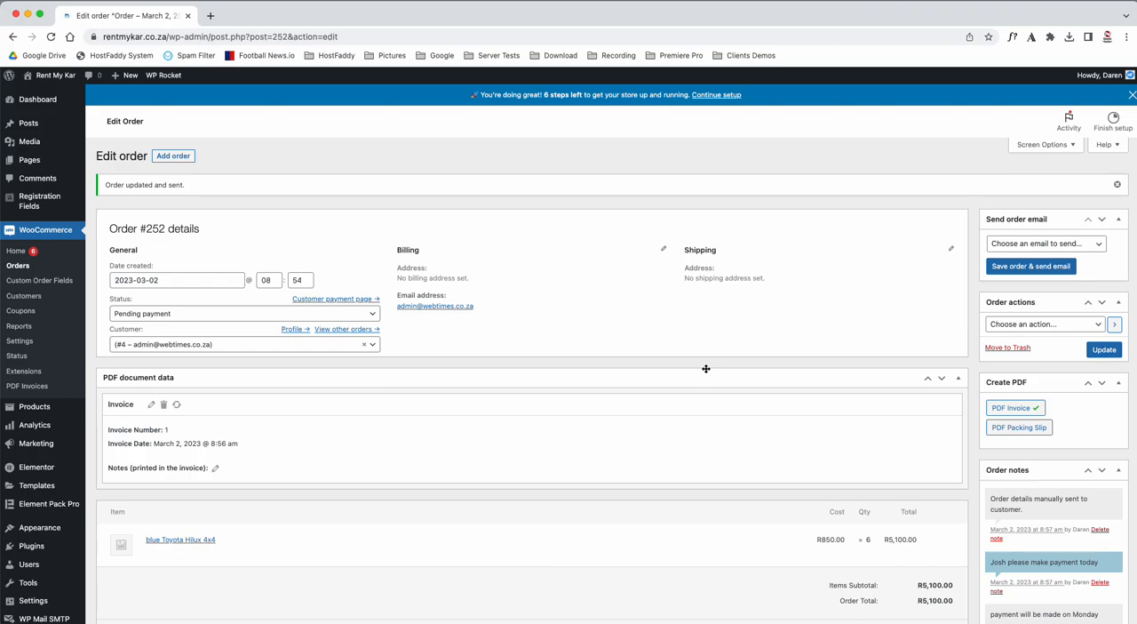
Start a new product and name it "puncher repair".
{"action": "scroll", "coordinate": [706, 368], "scroll_direction": "down", "scroll_amount": 2}
{"action": "scroll", "coordinate": [705, 368], "scroll_direction": "up", "scroll_amount": 2}
{"action": "mouse_move", "coordinate": [36, 407]}
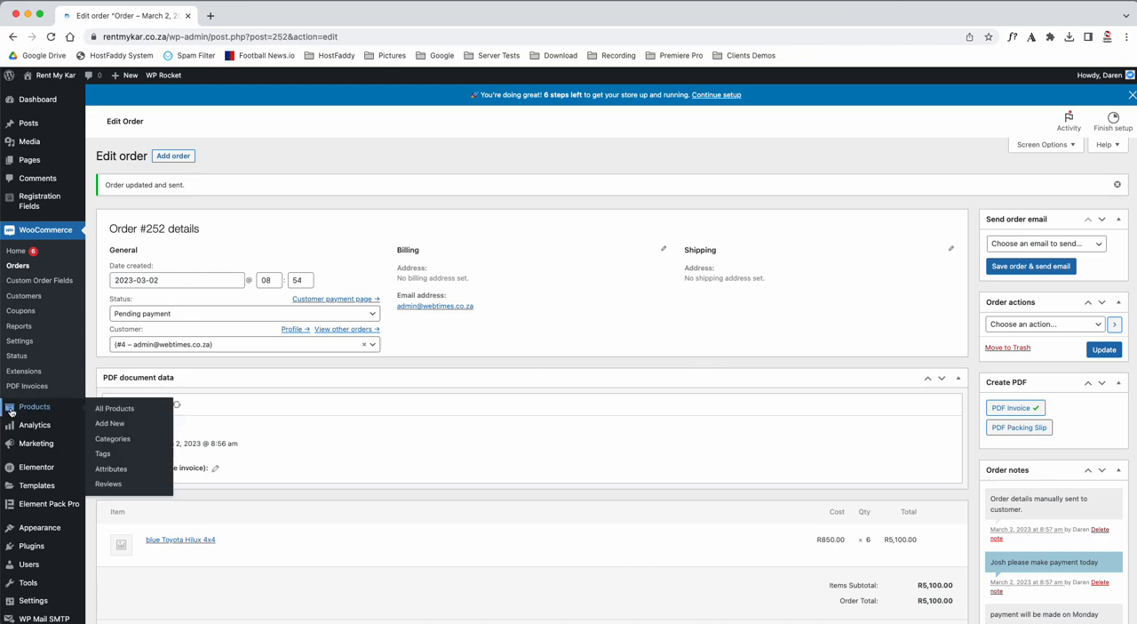
{"action": "left_click", "coordinate": [117, 423]}
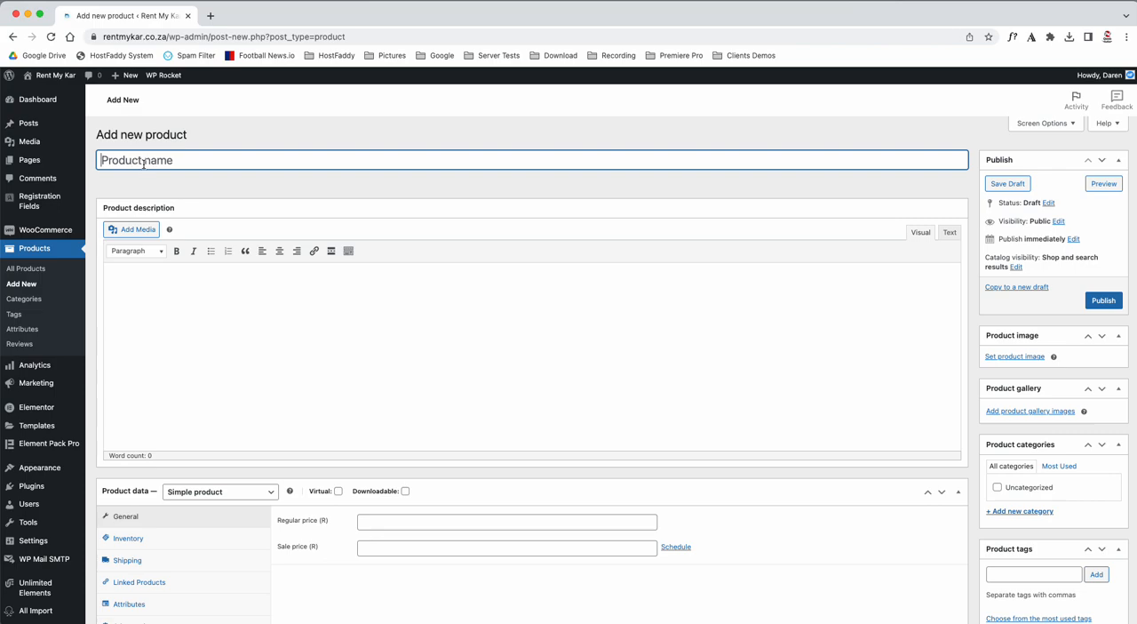
{"action": "type", "text": "puncher repair"}
Set the product's regular price to 550 and publish it.
{"action": "left_click", "coordinate": [394, 521]}
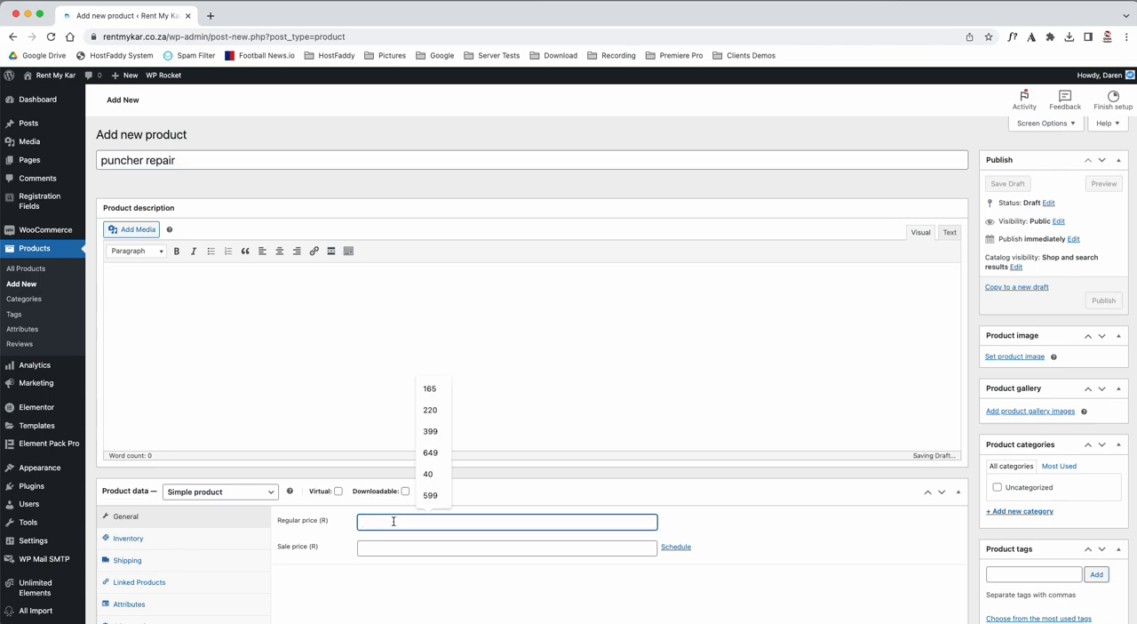
{"action": "type", "text": "550"}
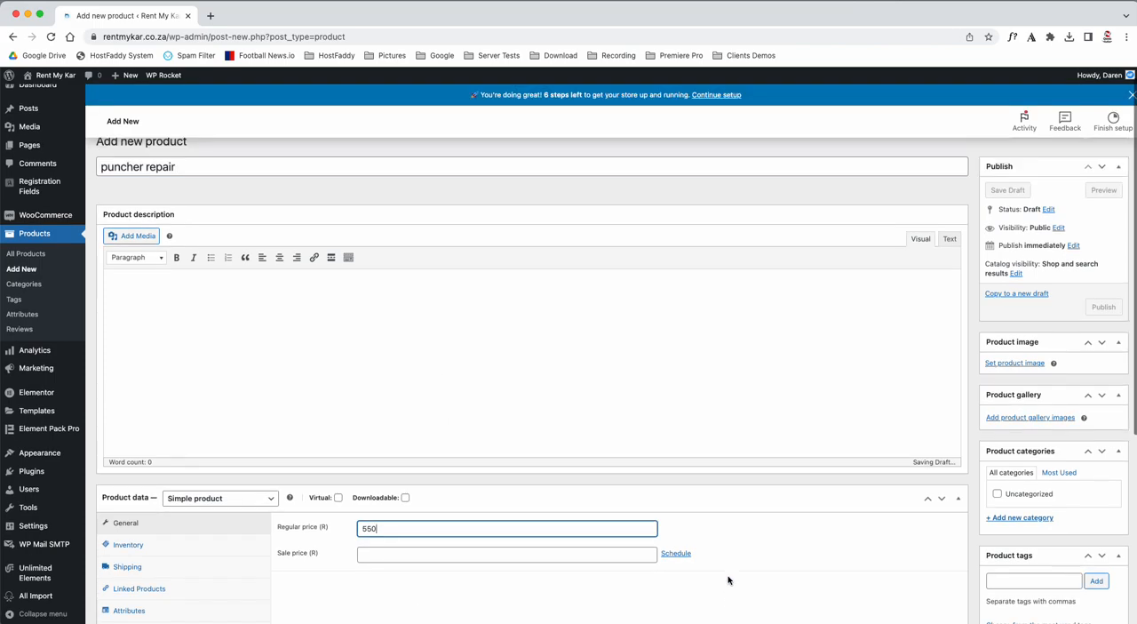
{"action": "scroll", "coordinate": [728, 576], "scroll_direction": "down", "scroll_amount": 5}
{"action": "scroll", "coordinate": [727, 576], "scroll_direction": "up", "scroll_amount": 5}
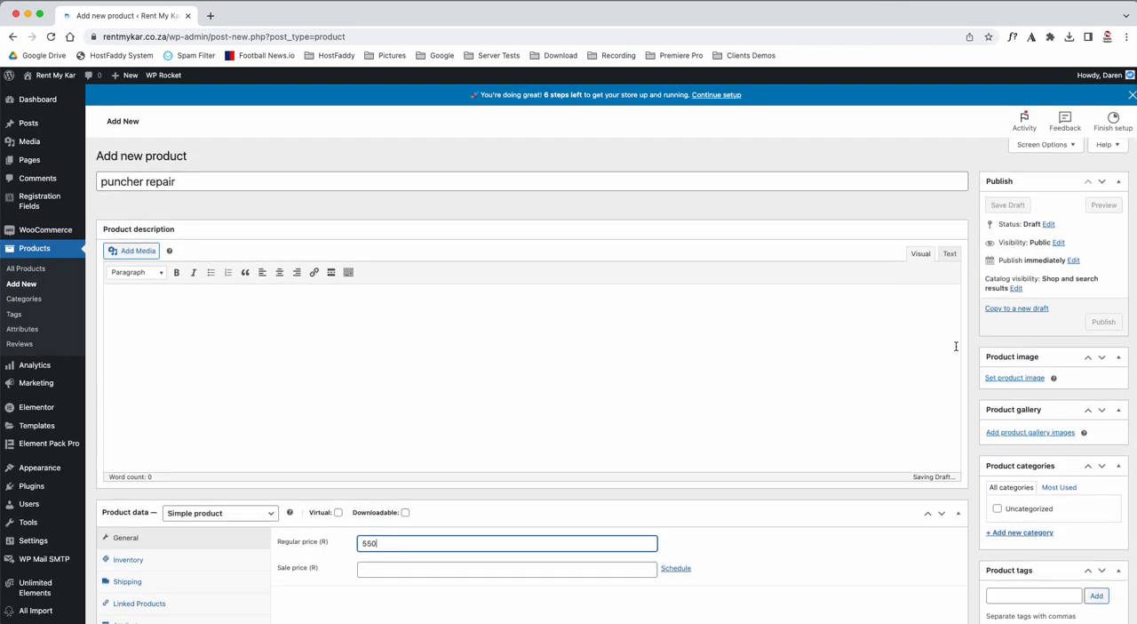
{"action": "left_click", "coordinate": [1104, 322]}
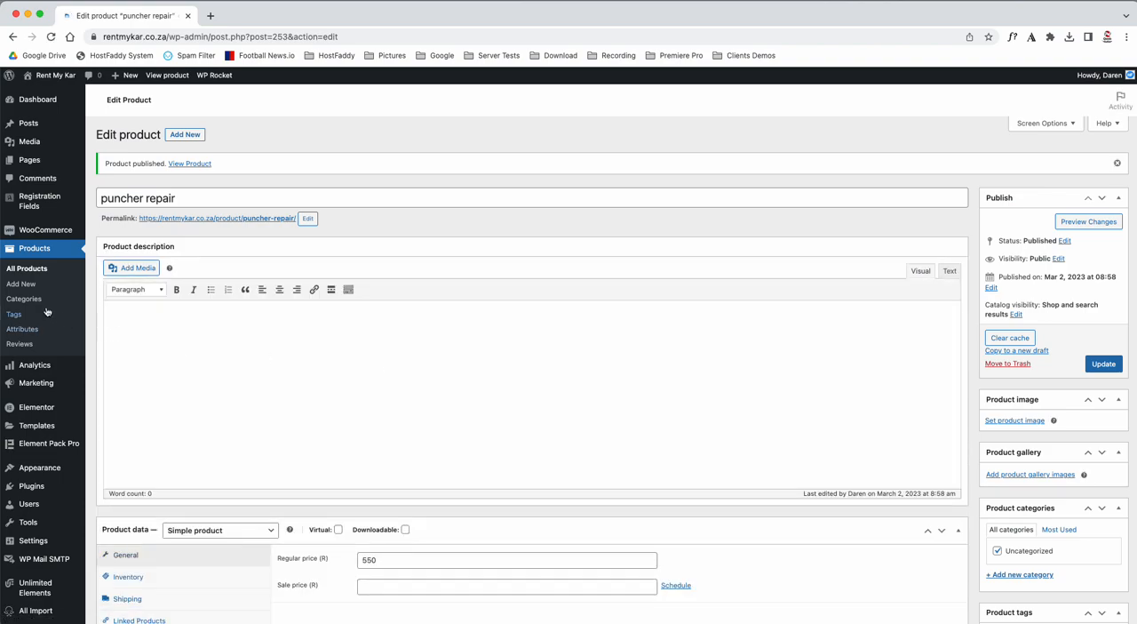
Go to the WooCommerce orders list and open the most recent order.
{"action": "mouse_move", "coordinate": [35, 371]}
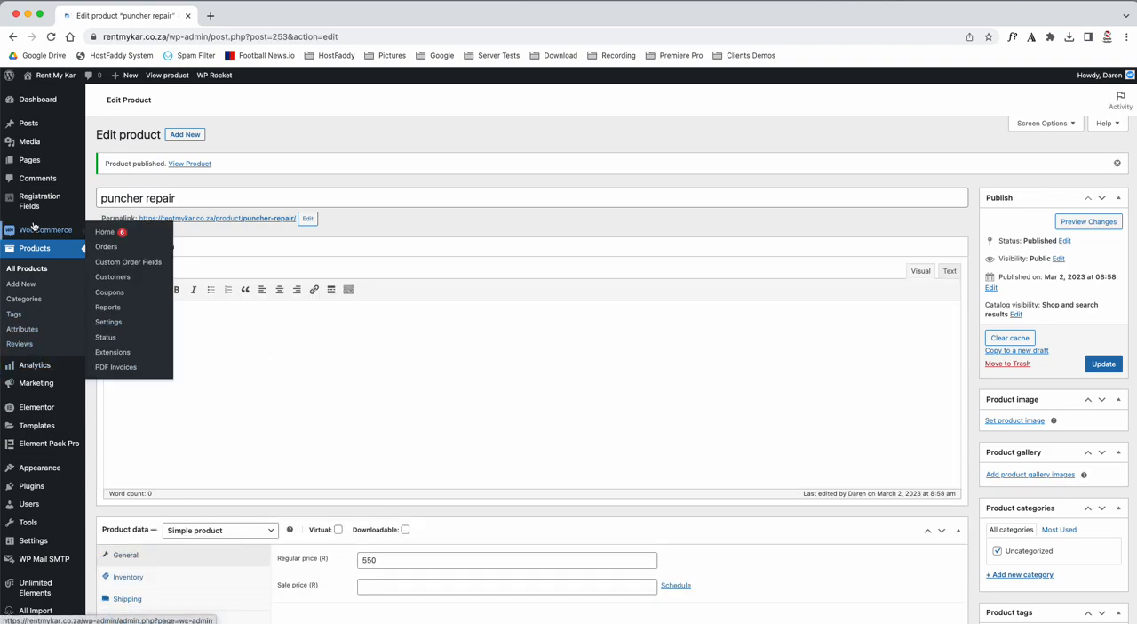
{"action": "left_click", "coordinate": [111, 231]}
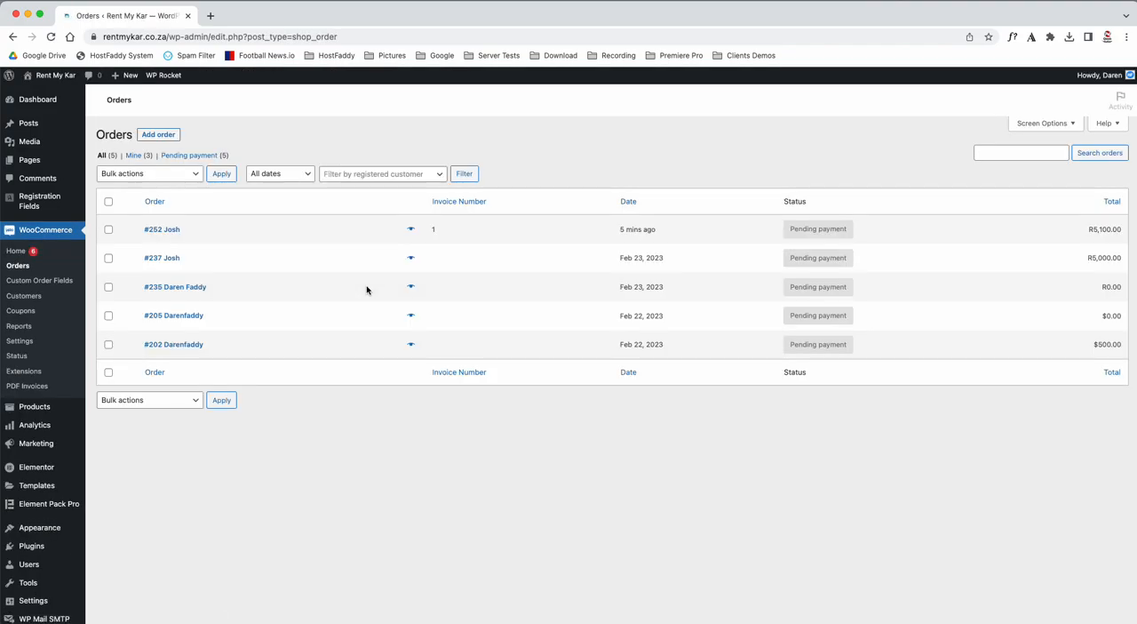
{"action": "left_click", "coordinate": [172, 233]}
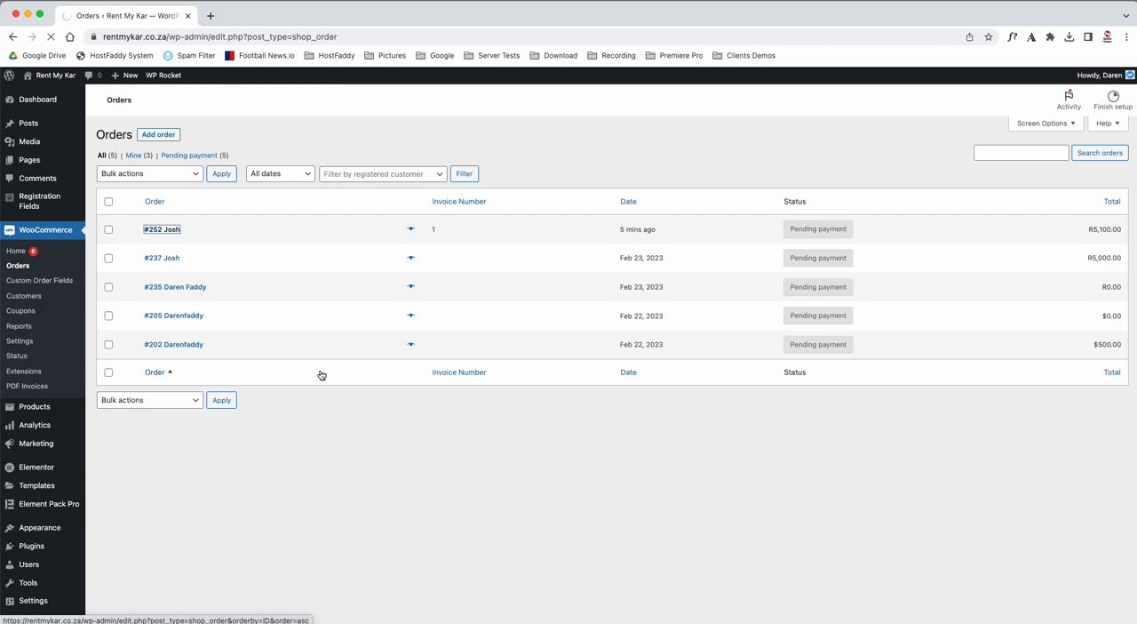
Add one "puncher repair" product to the order's items.
{"action": "scroll", "coordinate": [320, 376], "scroll_direction": "down", "scroll_amount": 3}
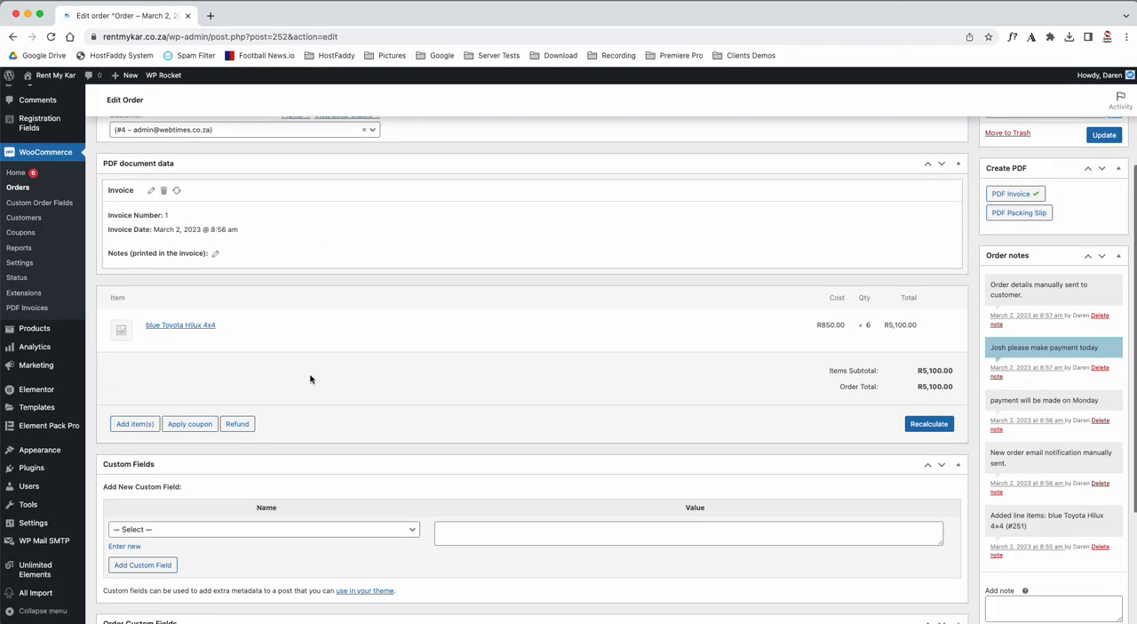
{"action": "left_click", "coordinate": [135, 424]}
{"action": "left_click", "coordinate": [762, 425]}
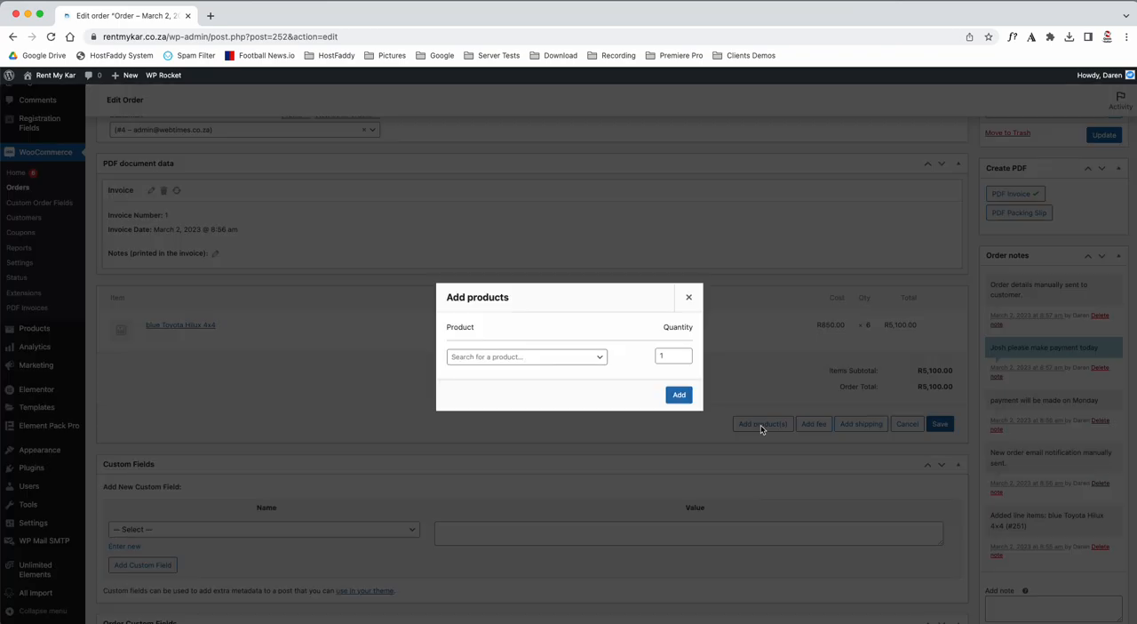
{"action": "left_click", "coordinate": [542, 357]}
{"action": "type", "text": "repair"}
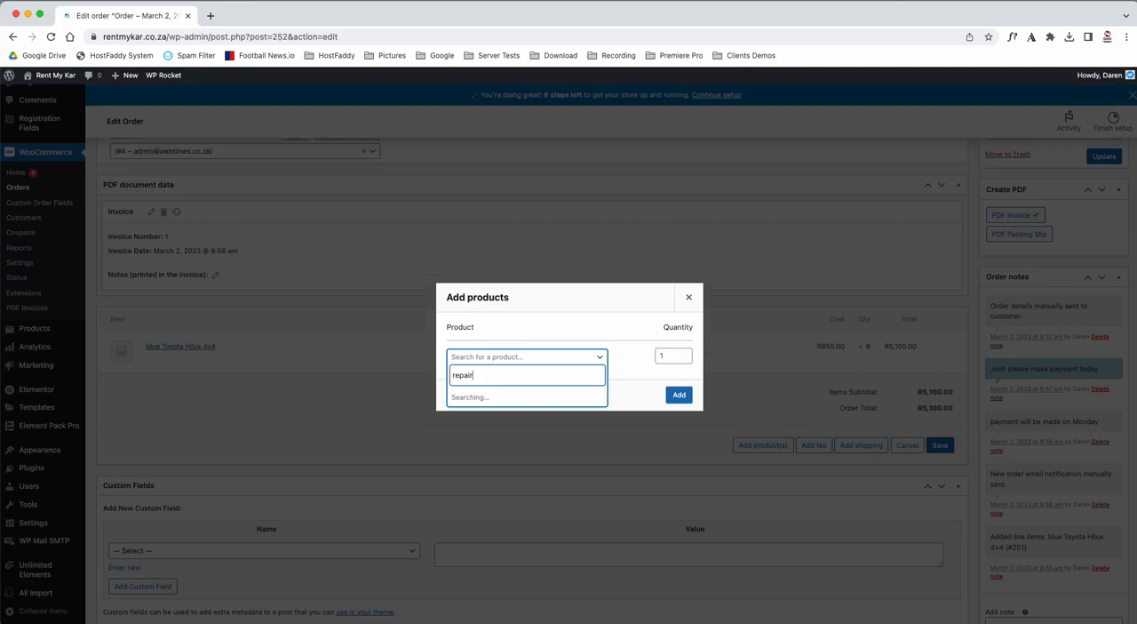
{"action": "left_click", "coordinate": [513, 397]}
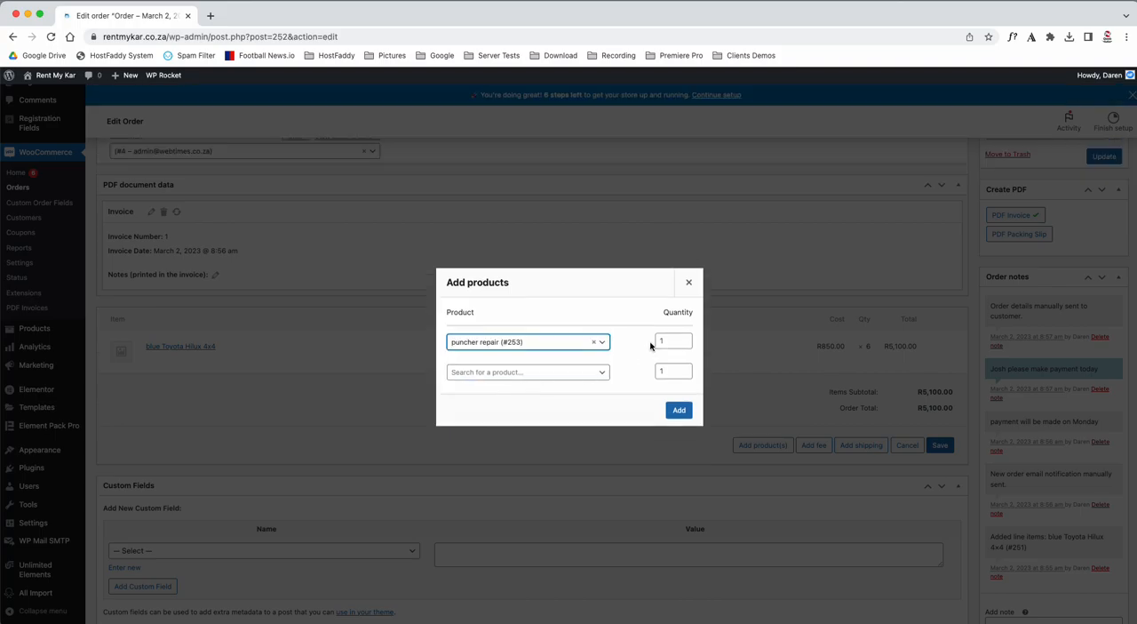
{"action": "left_click", "coordinate": [677, 414]}
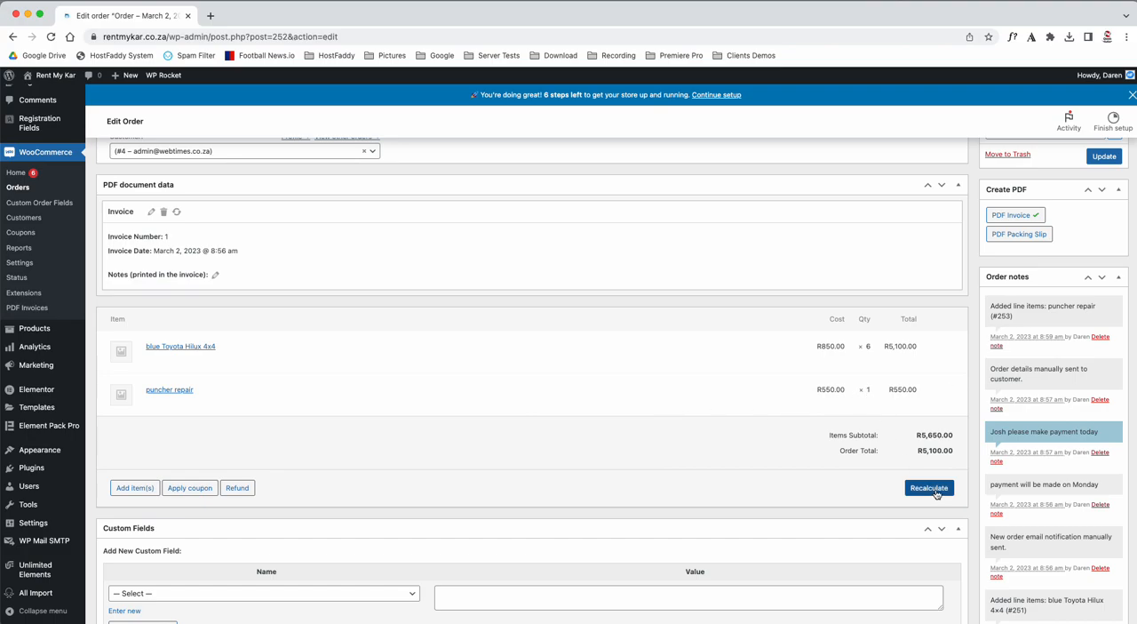
Save the order with its added repair item, without choosing an email to send.
{"action": "scroll", "coordinate": [936, 494], "scroll_direction": "up", "scroll_amount": 4}
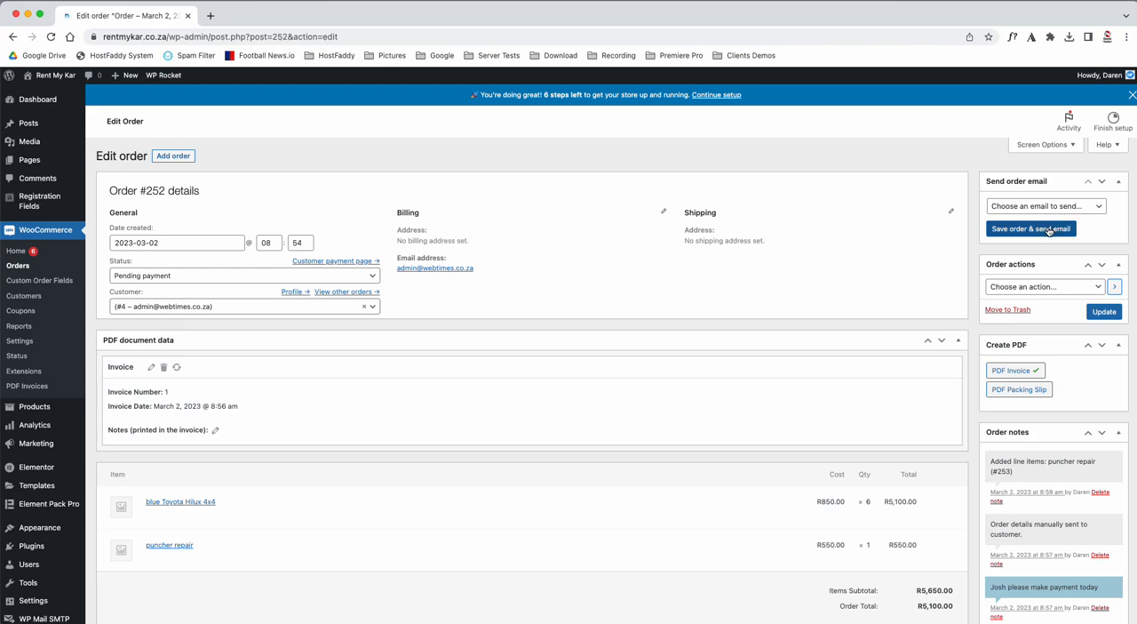
{"action": "left_click", "coordinate": [1049, 230]}
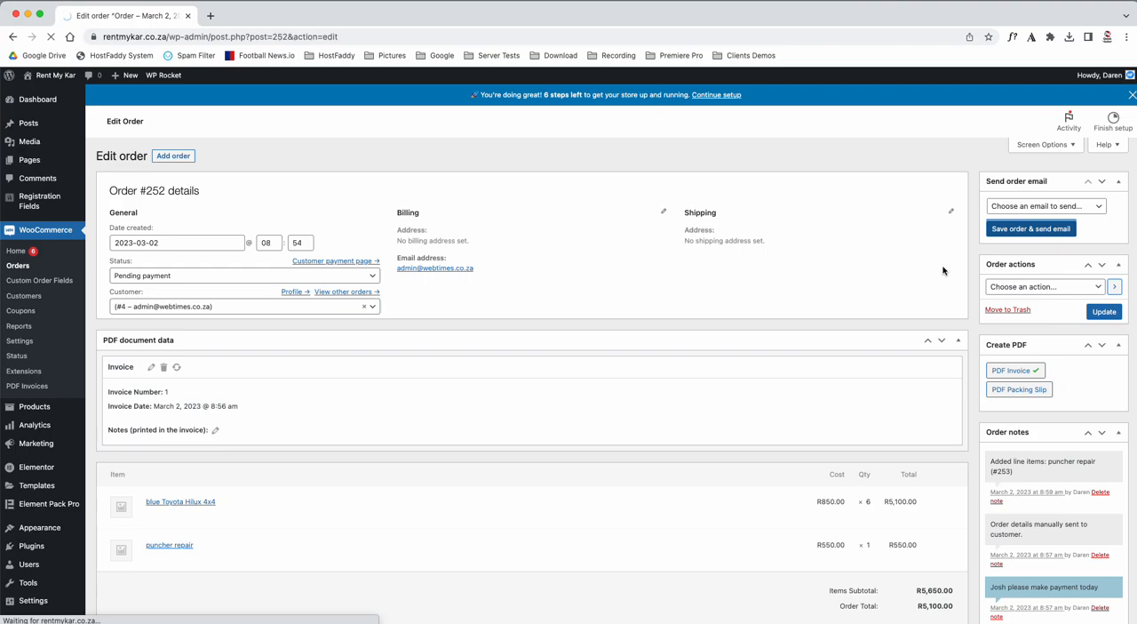
{"action": "scroll", "coordinate": [610, 335], "scroll_direction": "down", "scroll_amount": 2}
{"action": "scroll", "coordinate": [610, 335], "scroll_direction": "up", "scroll_amount": 2}
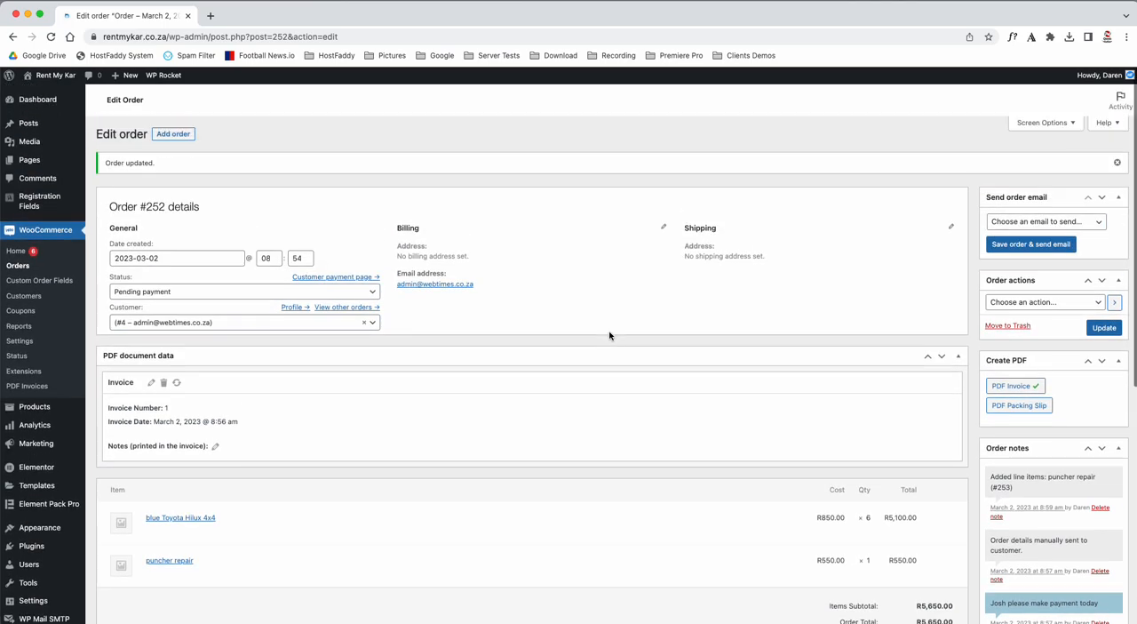
Set the order status to Completed and update the order.
{"action": "left_click", "coordinate": [231, 294]}
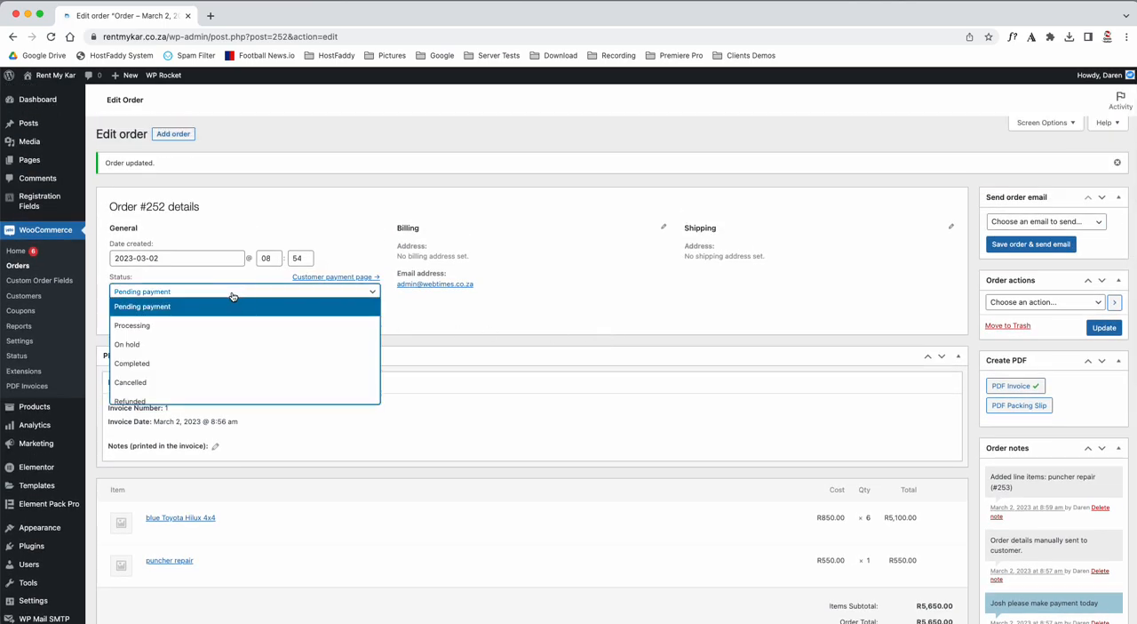
{"action": "left_click", "coordinate": [165, 363]}
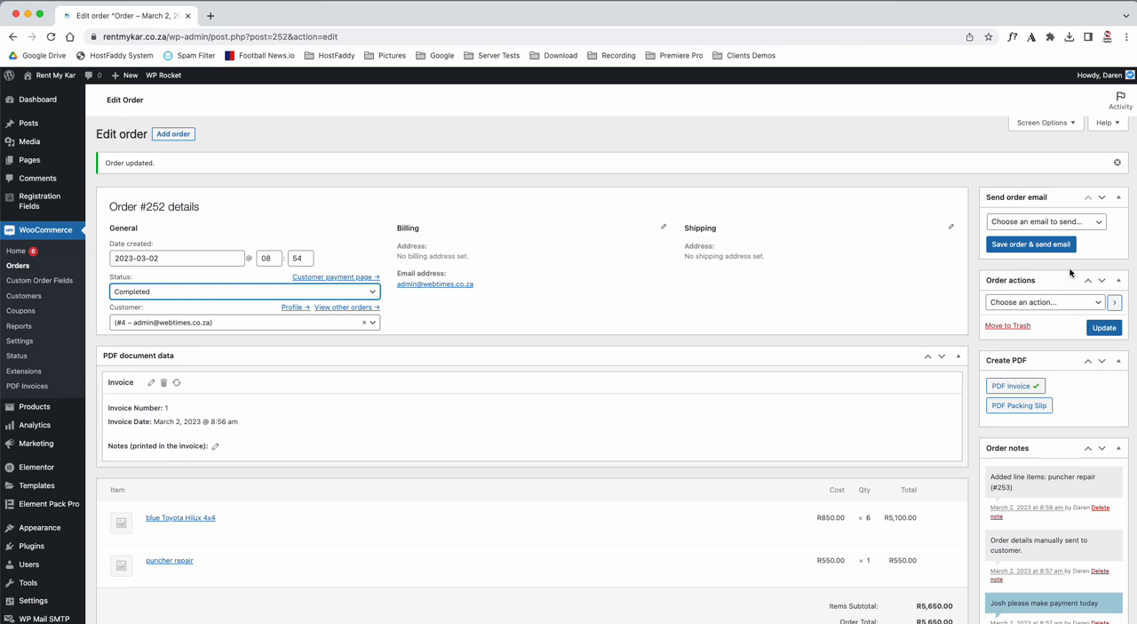
{"action": "left_click", "coordinate": [1103, 327]}
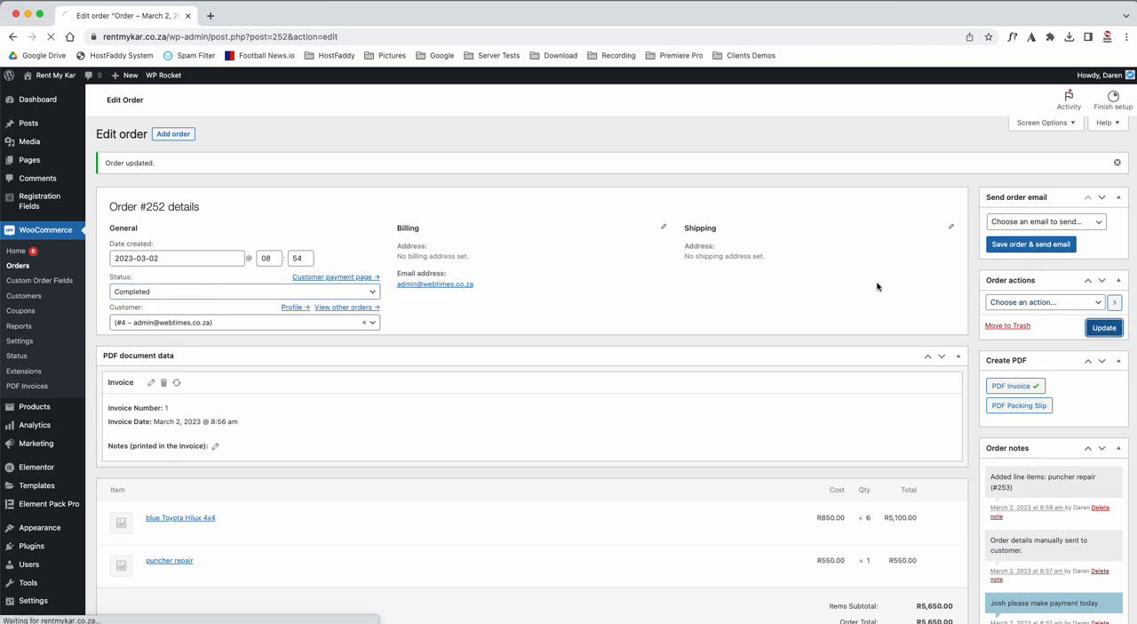